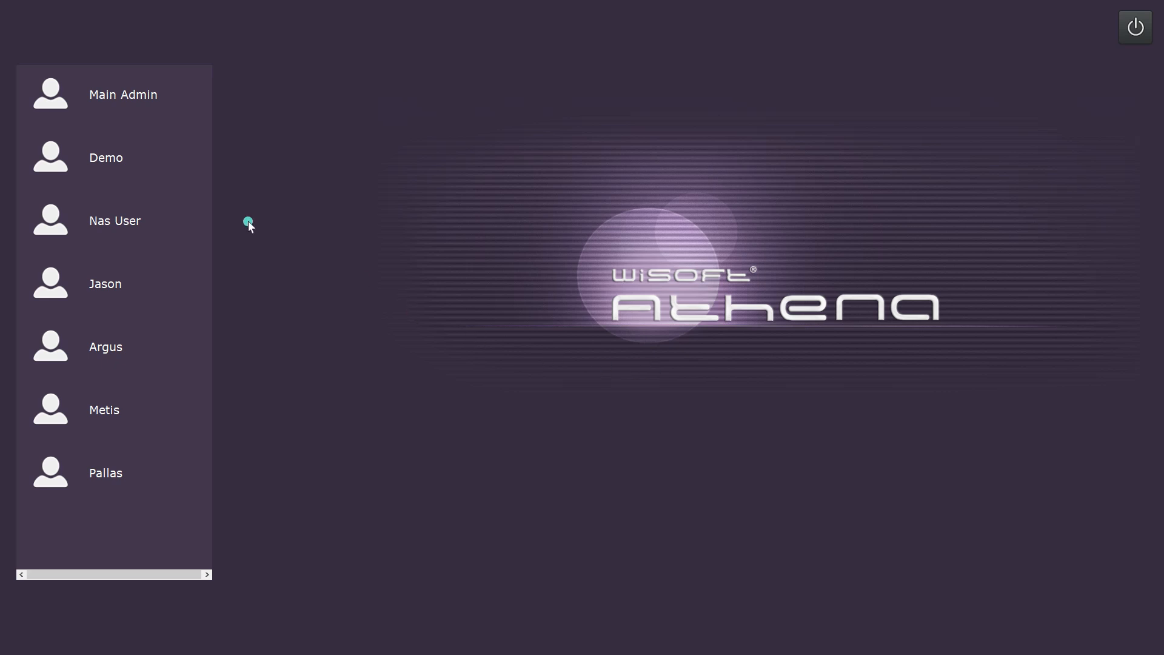
Step: Log in with the Nas User account and load the Protein_Expression analysis results dated 8/21/2020 12:09
left_click(171, 221)
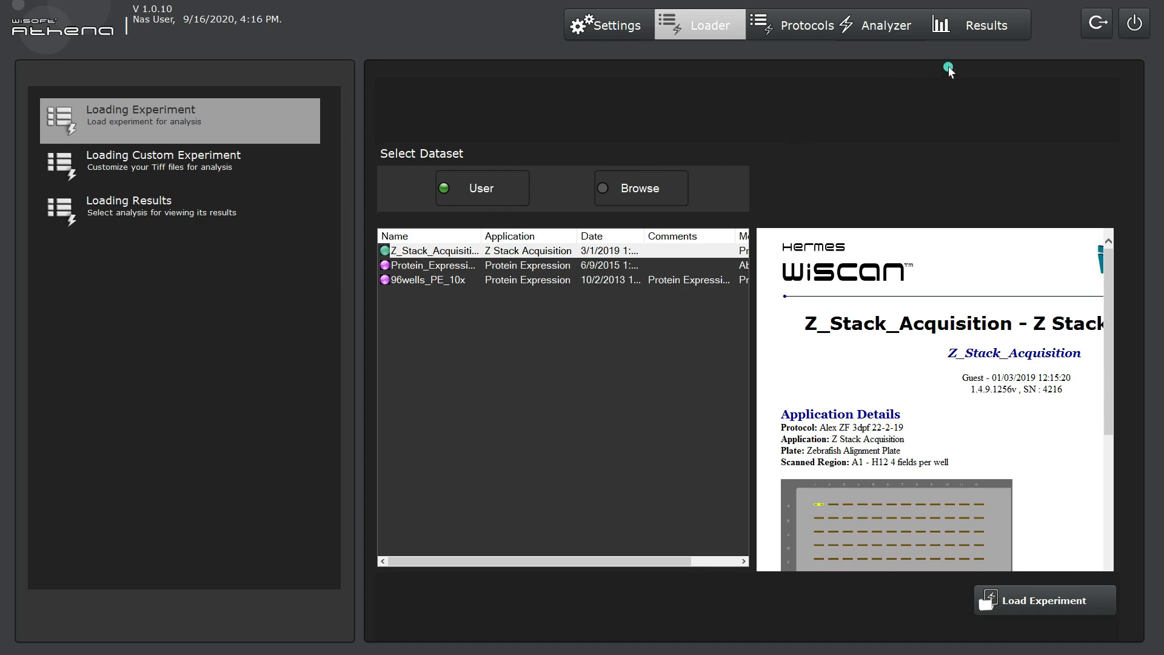
left_click(1023, 32)
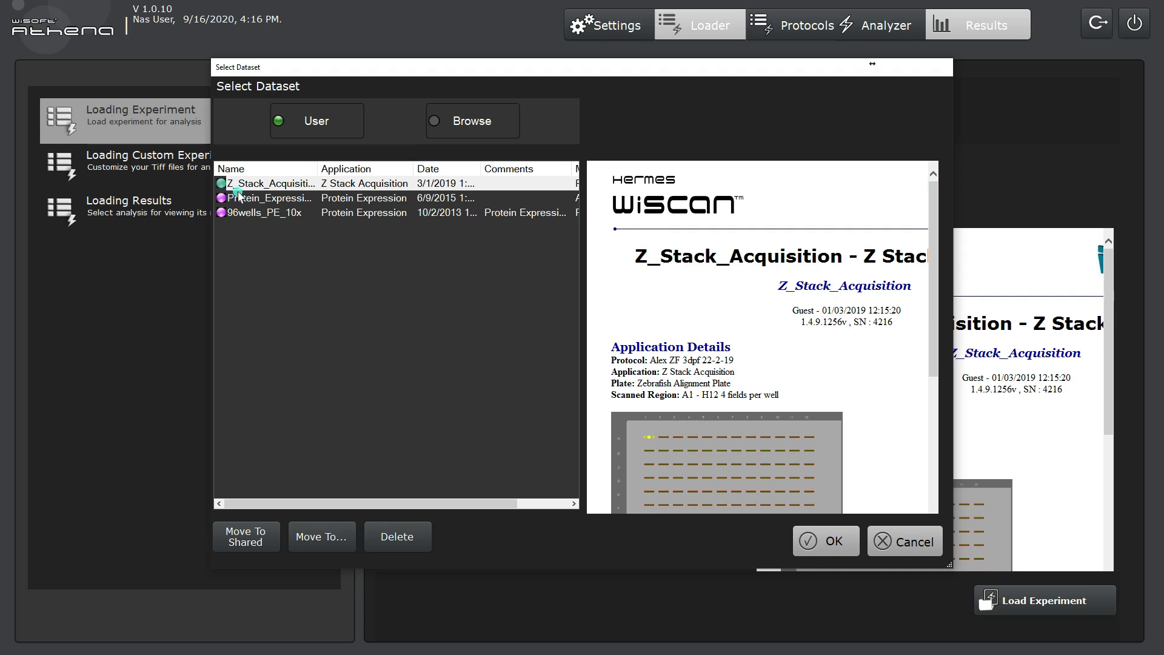
left_click(258, 200)
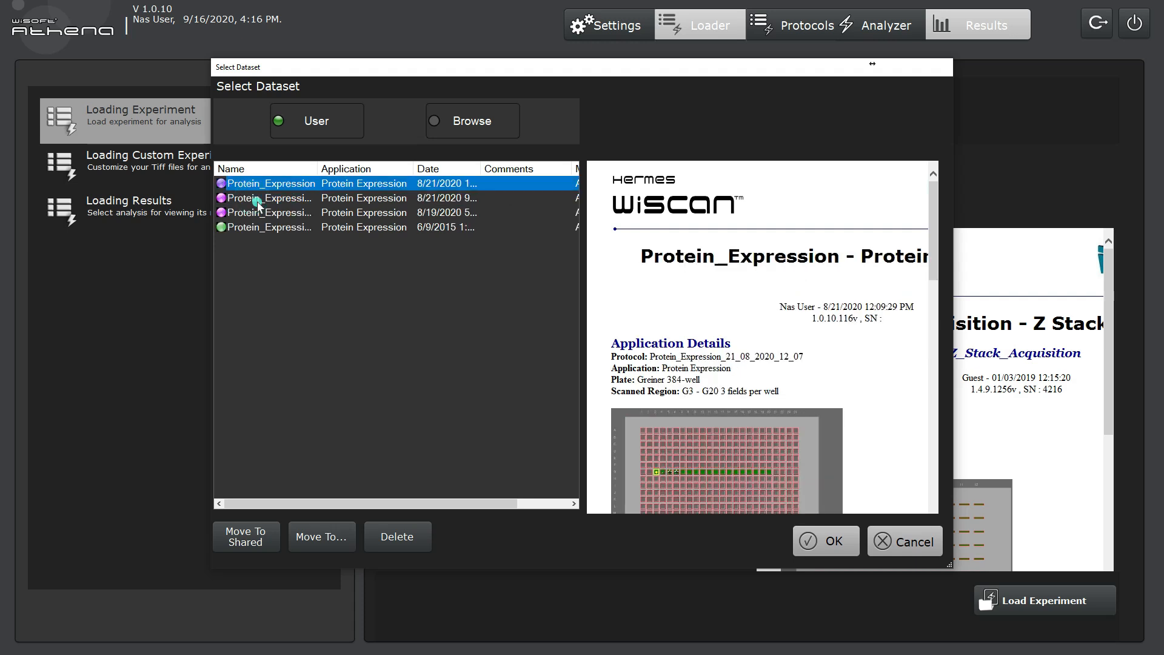
left_click(291, 187)
left_click(823, 548)
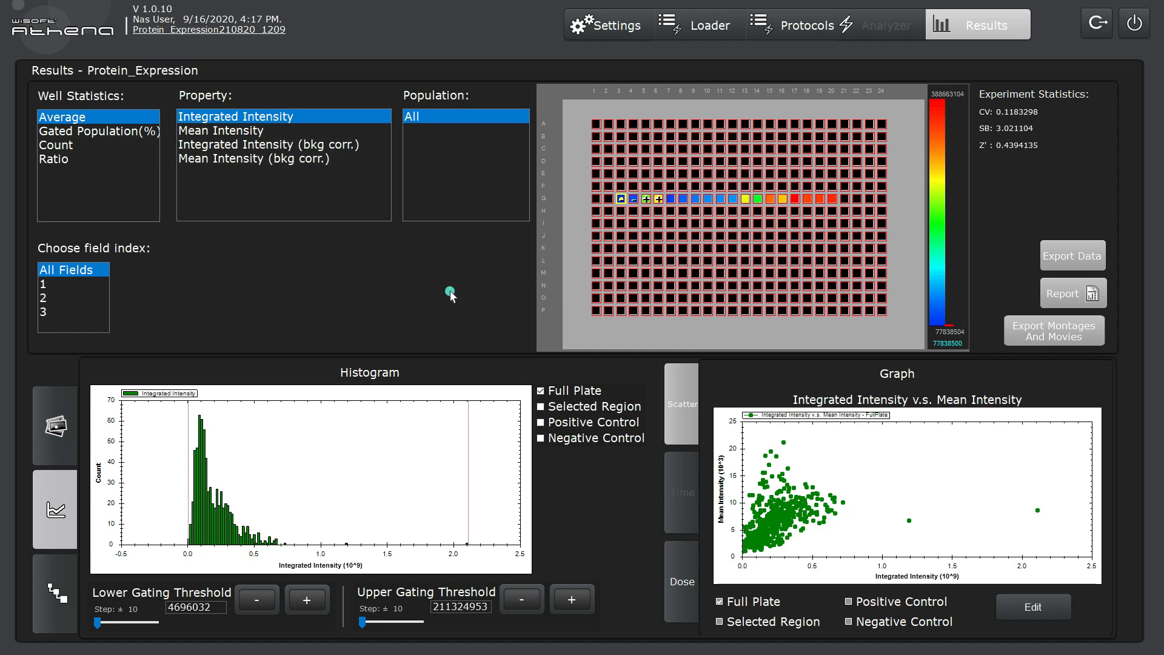
Step: Open the well image view, switch off the Show option, and display the images of well G6
left_click(56, 404)
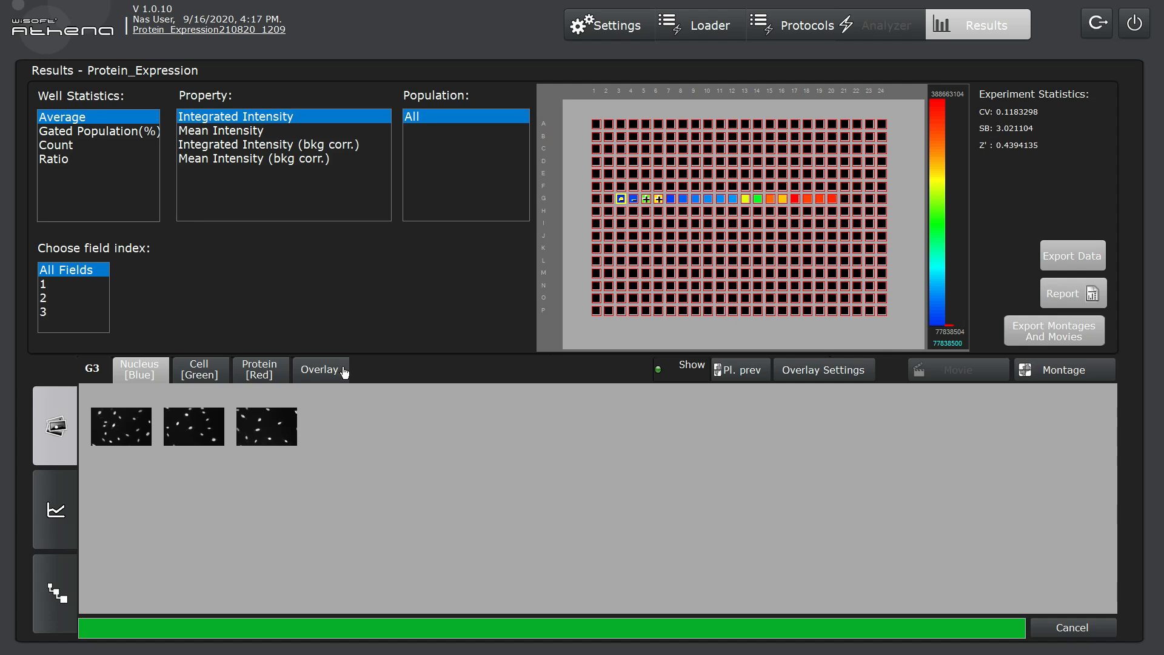
left_click(349, 390)
left_click(290, 399)
left_click(687, 374)
mouse_move(193, 443)
mouse_move(257, 442)
left_click(663, 204)
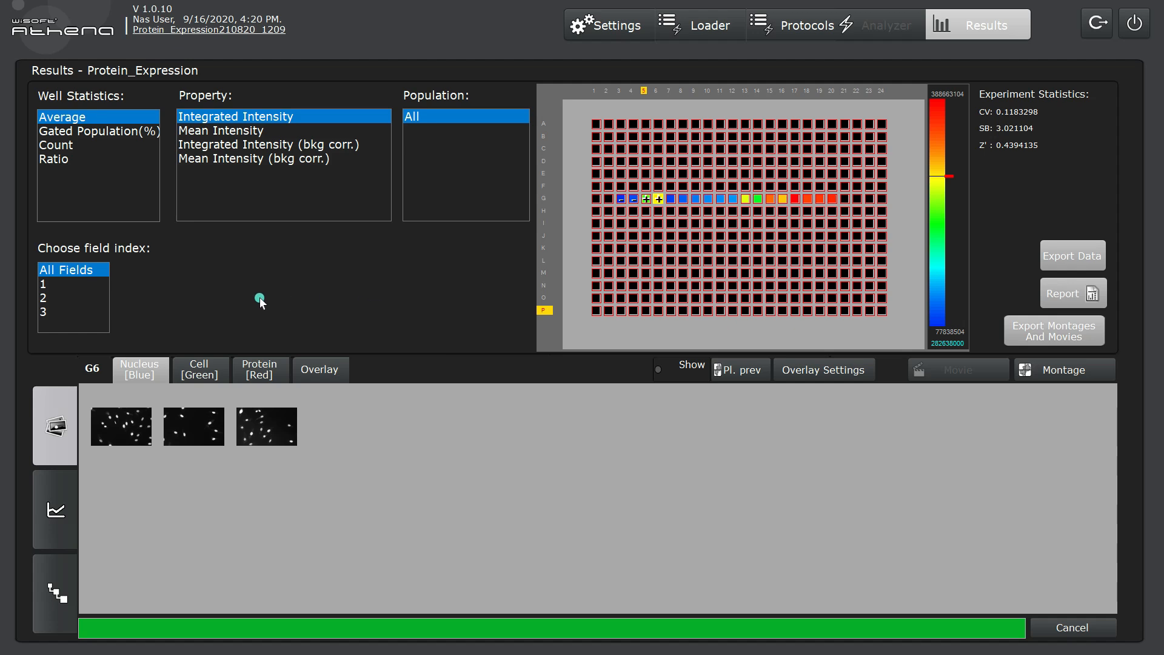
Step: View the G6 images of fields 1, 2 and 3 one at a time, and return to All Fields
left_click(83, 290)
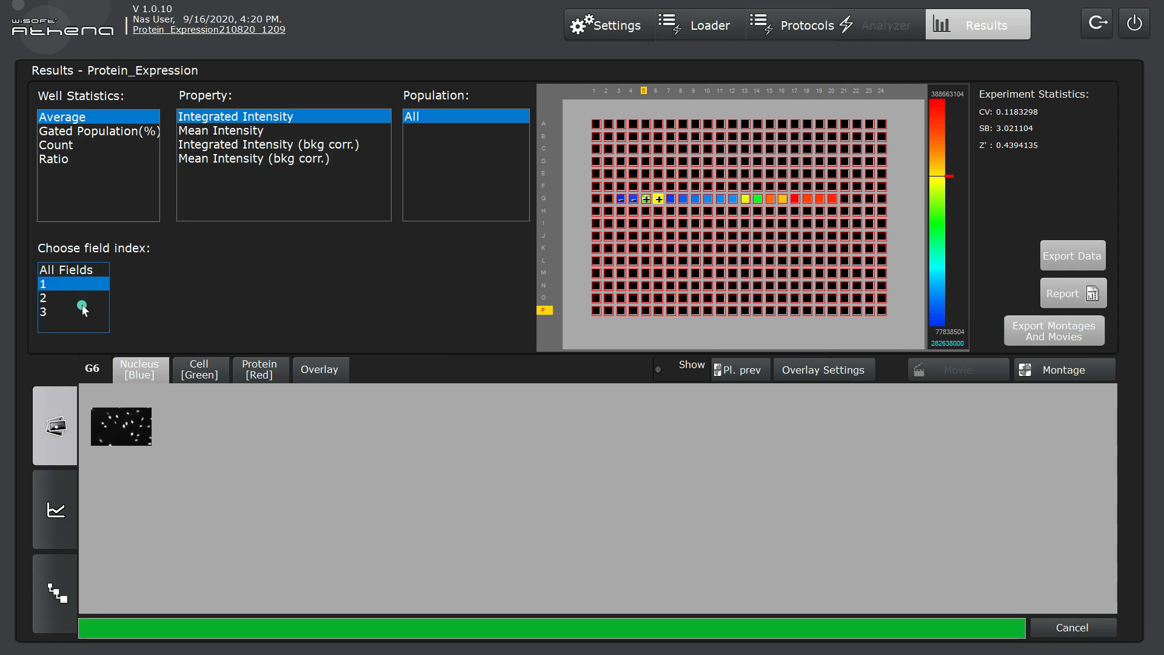
left_click(81, 304)
left_click(80, 317)
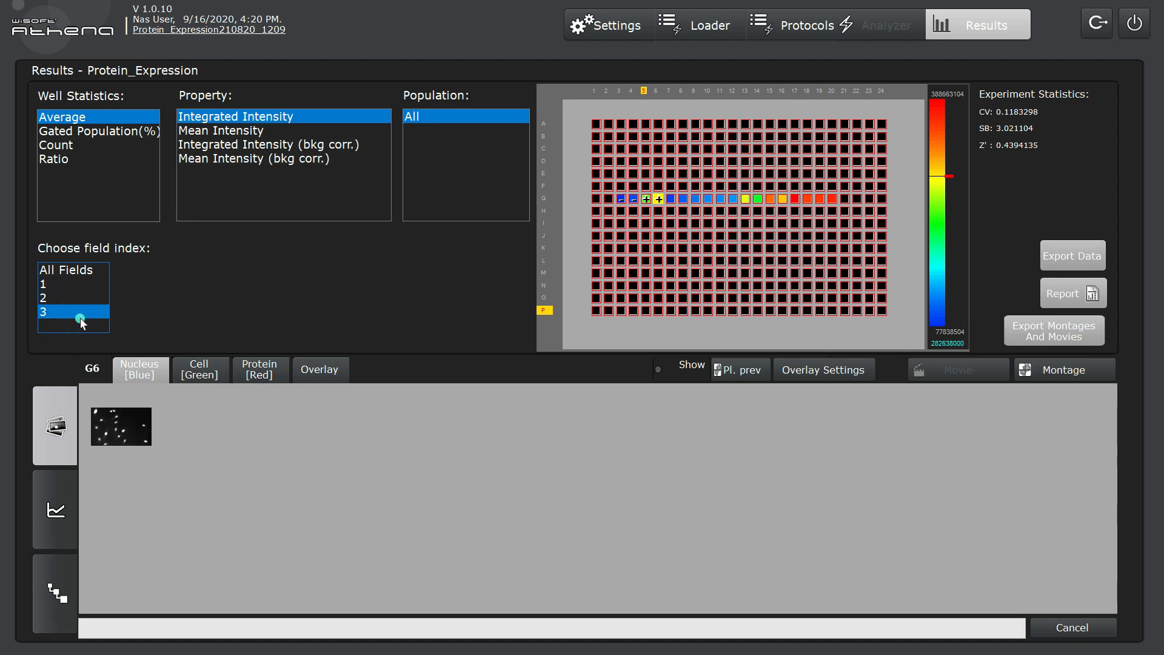
left_click(88, 271)
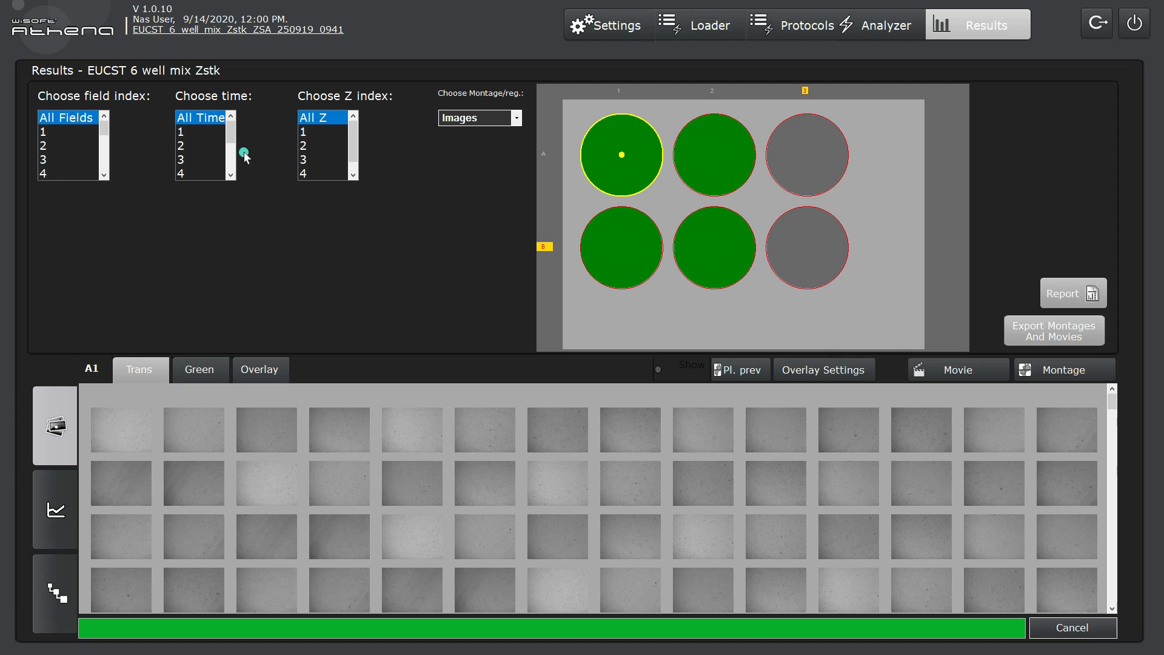
Step: Display the Green channel images of well A1 for Z index 2 and field 2, declining to load the full image set
left_click_drag(232, 162, 231, 110)
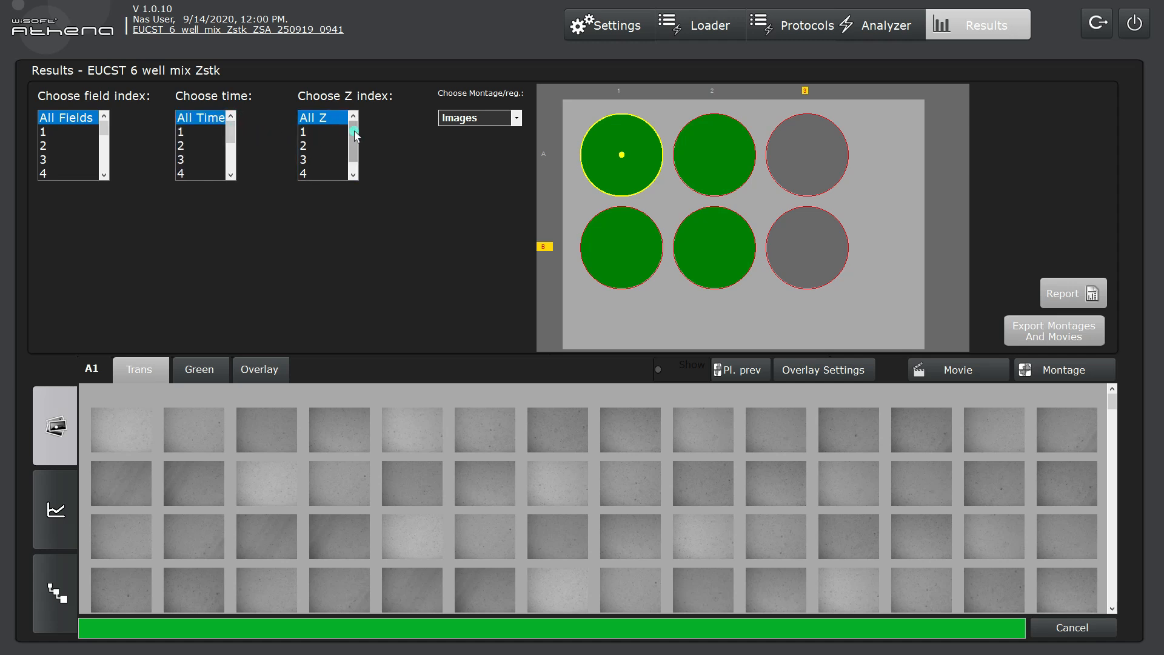
mouse_move(353, 125)
left_mouse_down()
mouse_move(362, 158)
mouse_move(358, 119)
left_mouse_up()
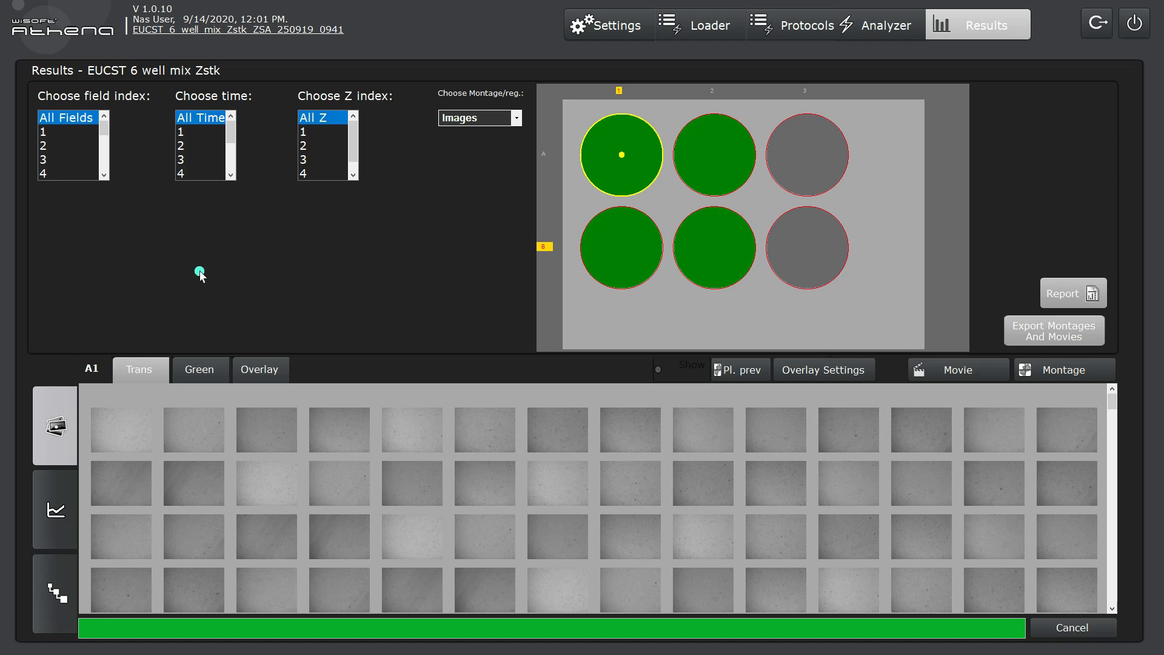
left_click(220, 372)
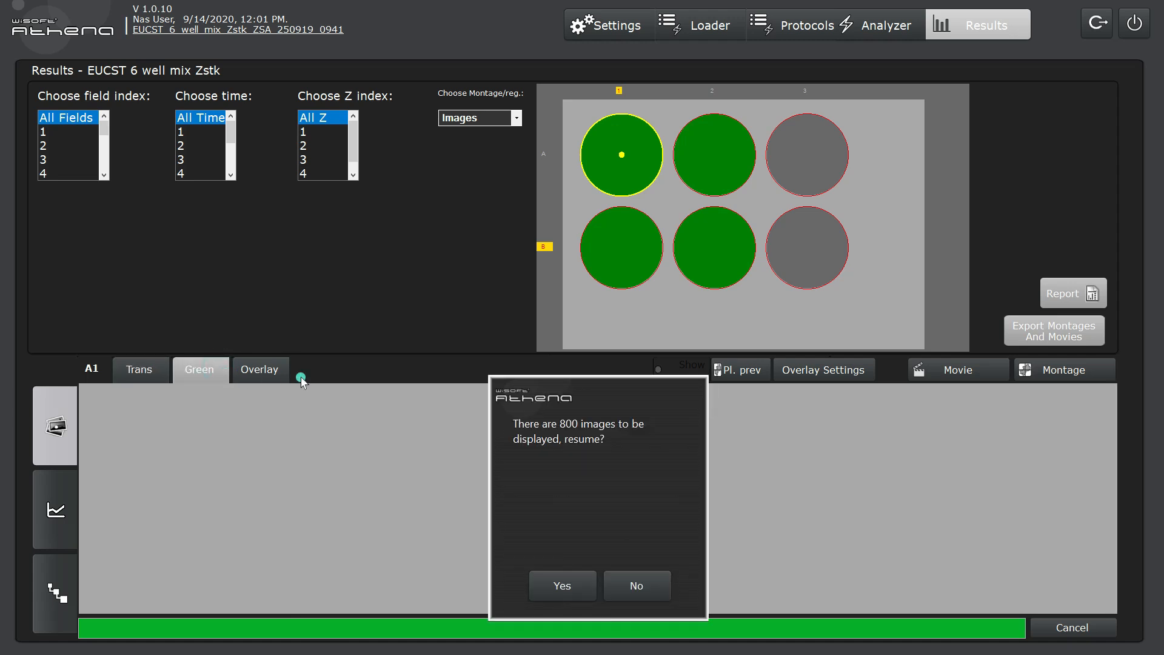
left_click_drag(616, 404, 633, 220)
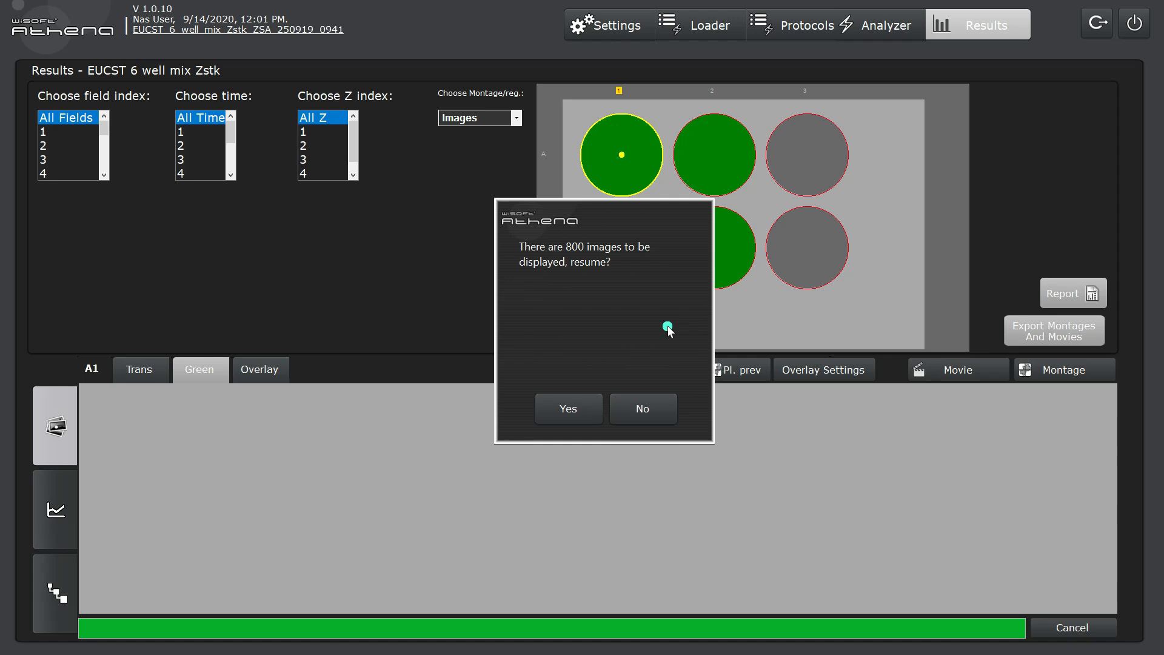
left_click(627, 410)
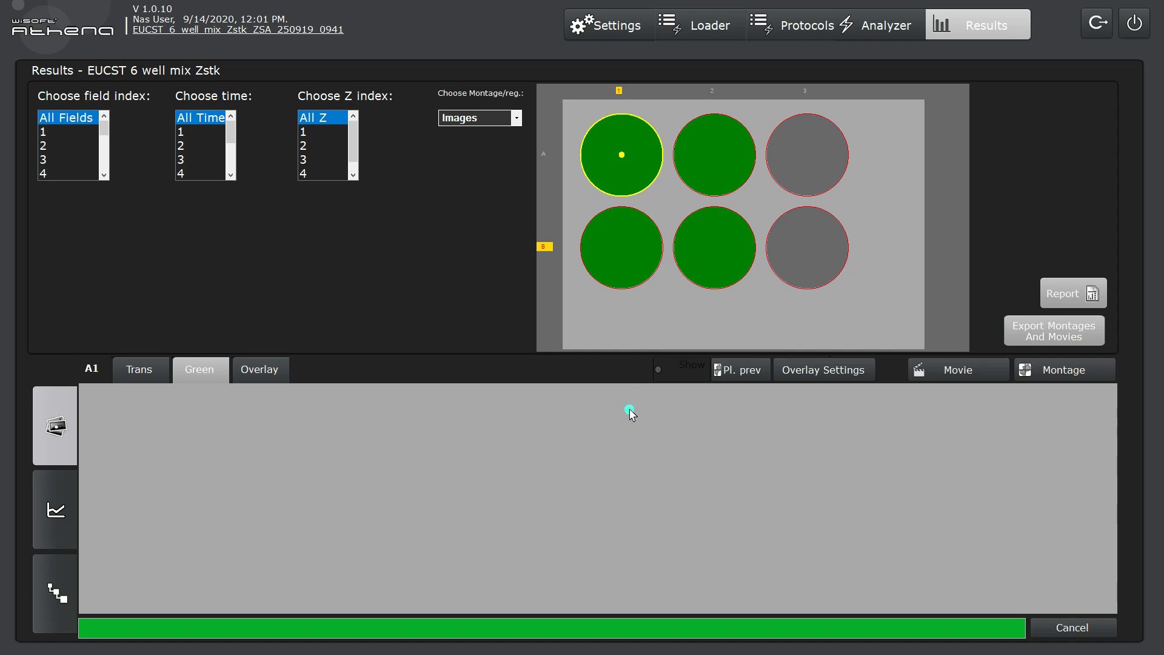
left_click(319, 148)
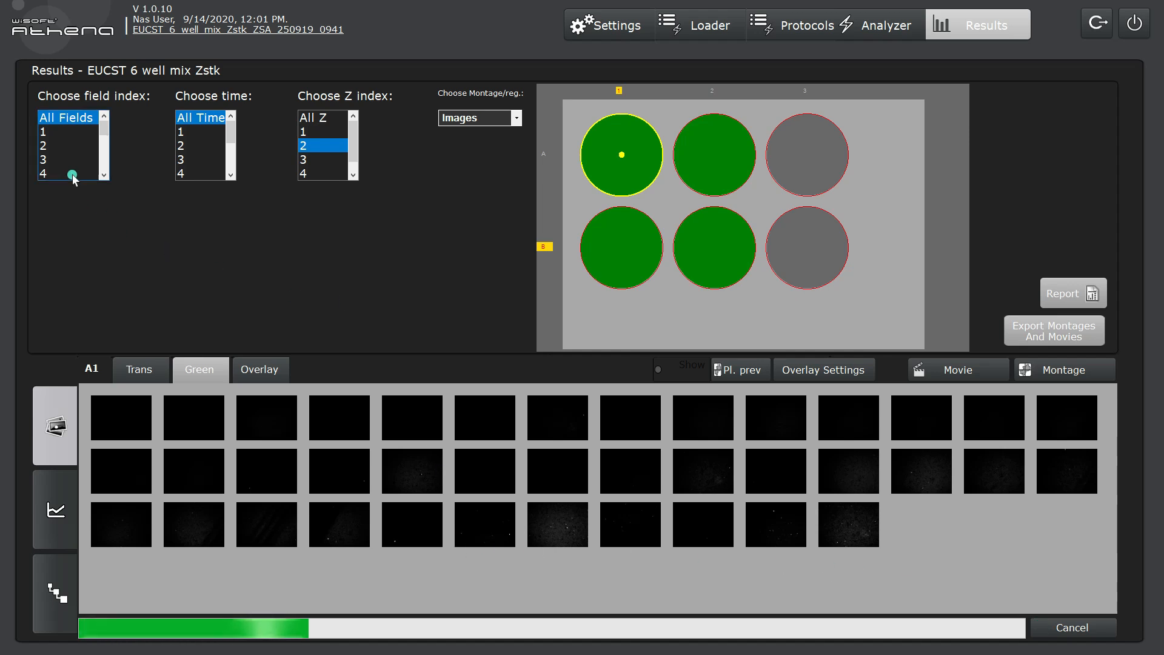
left_click(61, 146)
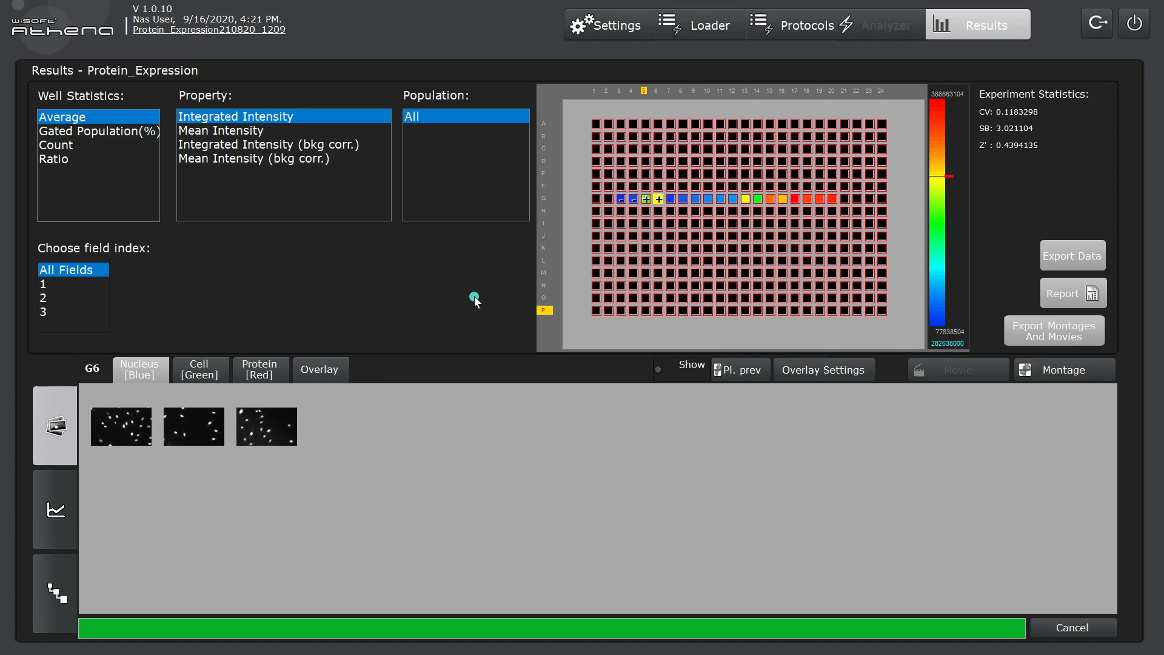
Step: Open the G6 field 1 Nucleus image, and enable the histogram's Log scale and the saturation display
double_click(120, 438)
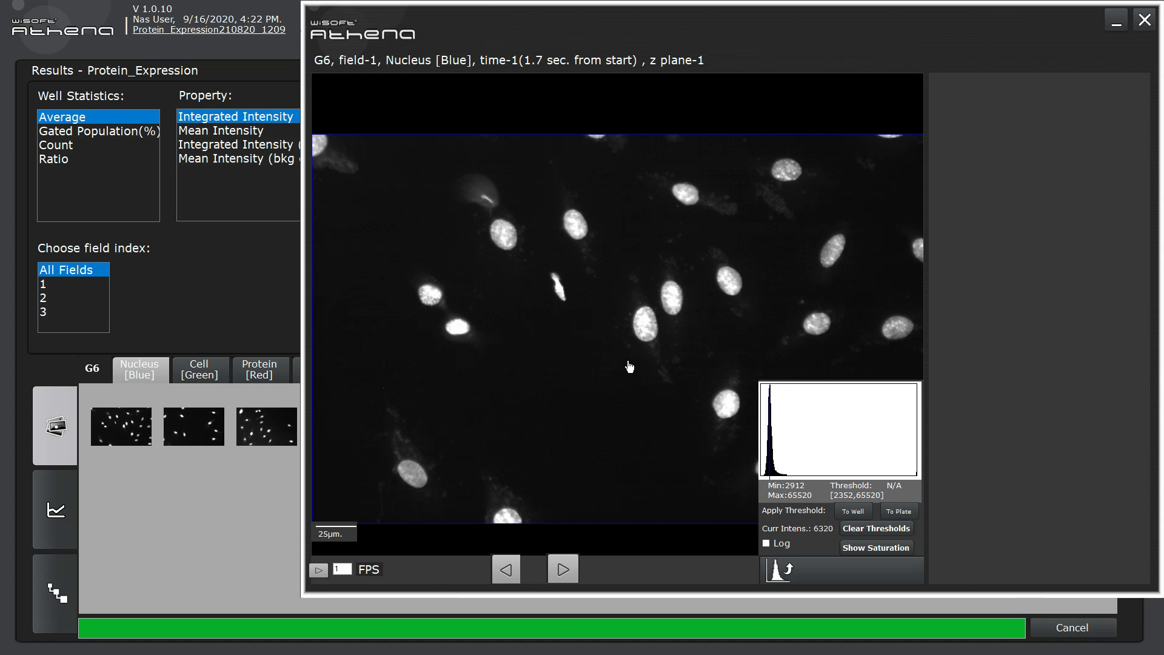
left_click(788, 570)
left_click(788, 572)
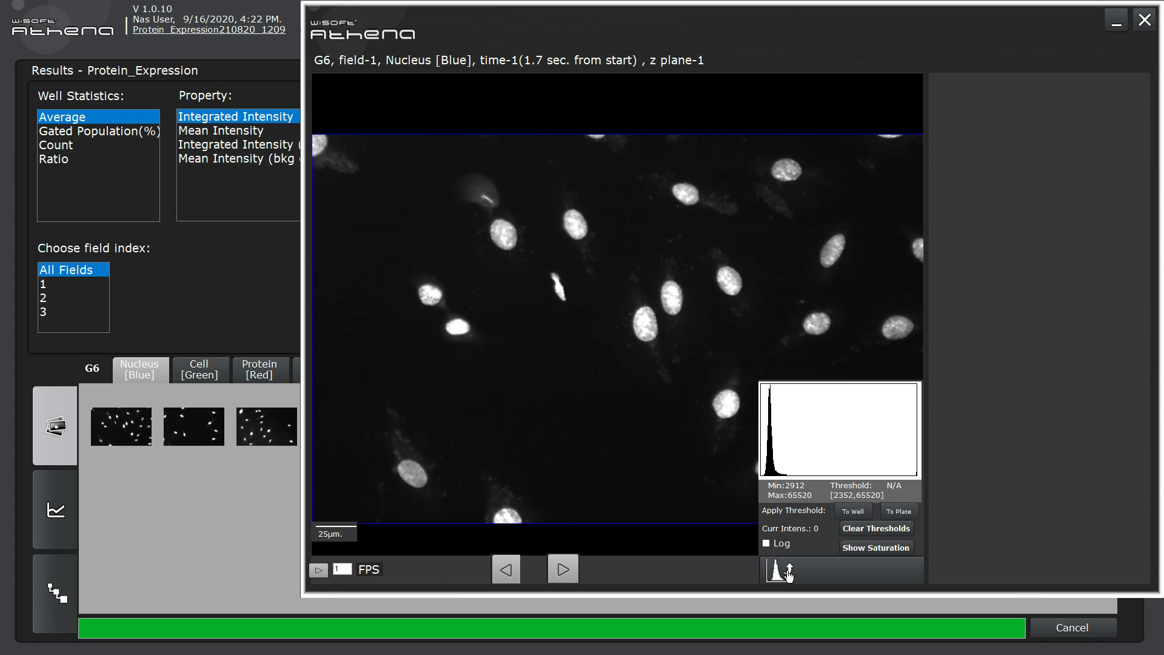
left_click(769, 482)
left_click(767, 544)
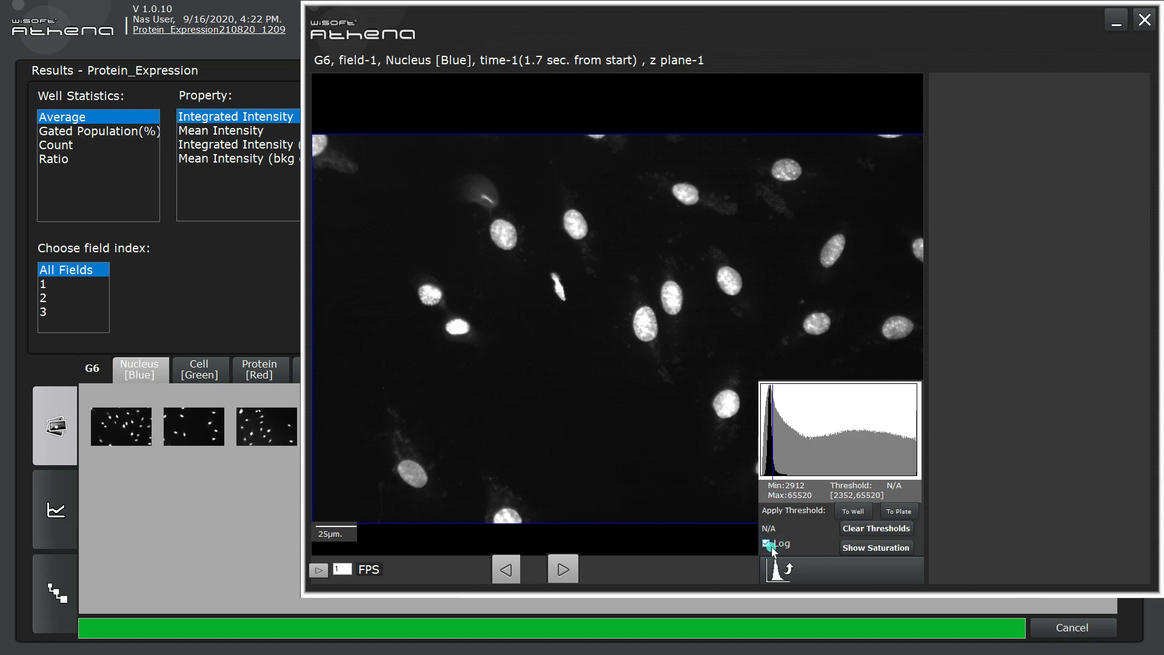
left_click(768, 544)
left_click(768, 544)
left_click(866, 549)
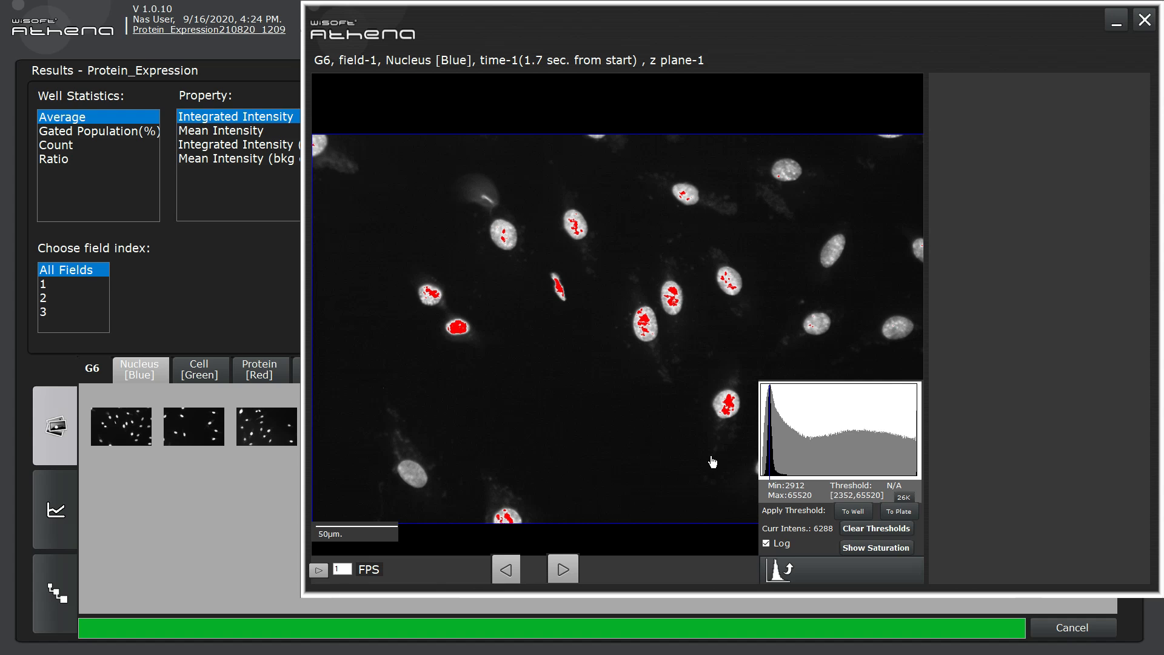
Step: Try an intensity threshold of about 13715 to 65029 on the nucleus histogram, and clear the thresholds
left_click(773, 389)
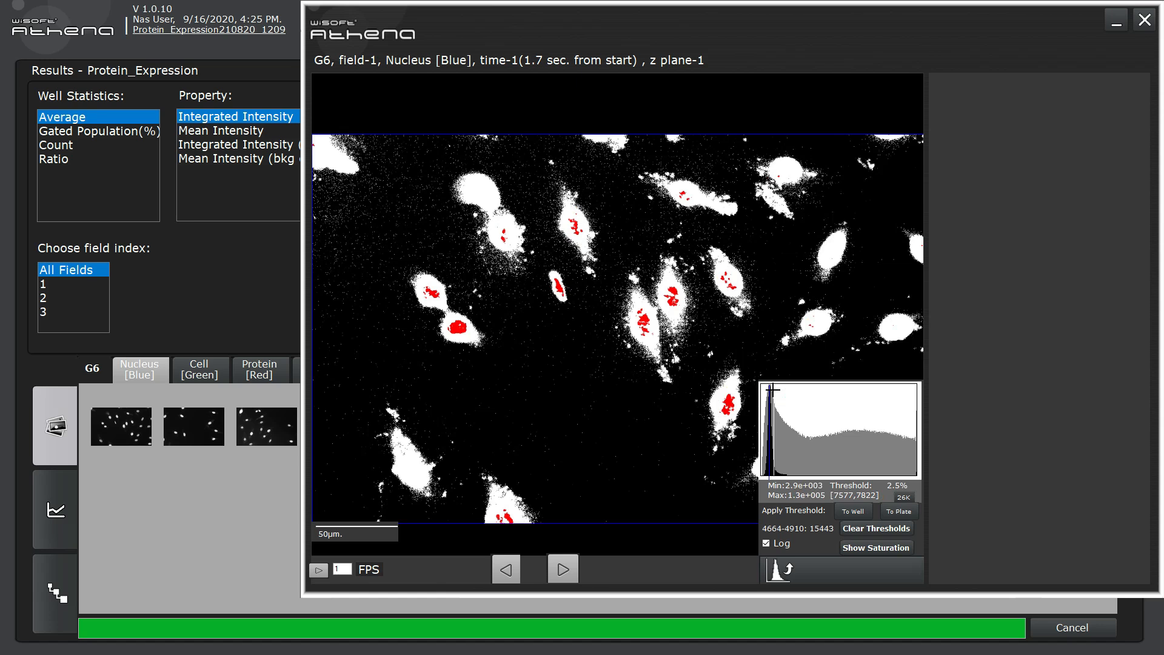
left_click_drag(773, 388, 929, 411)
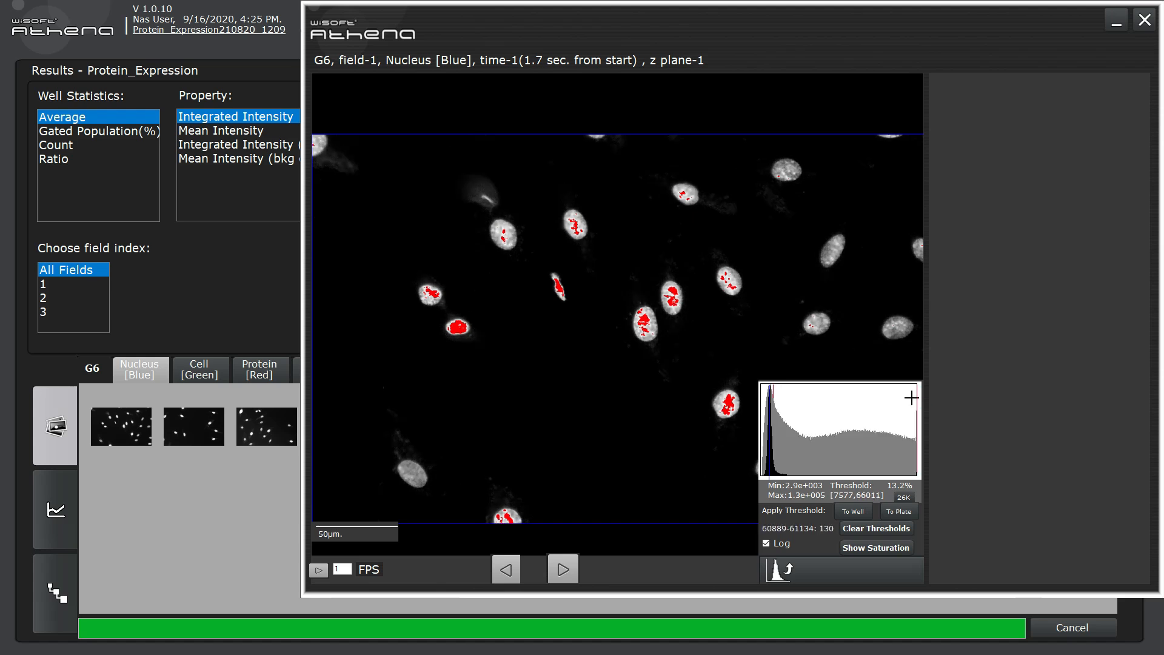
left_click_drag(914, 397, 788, 388)
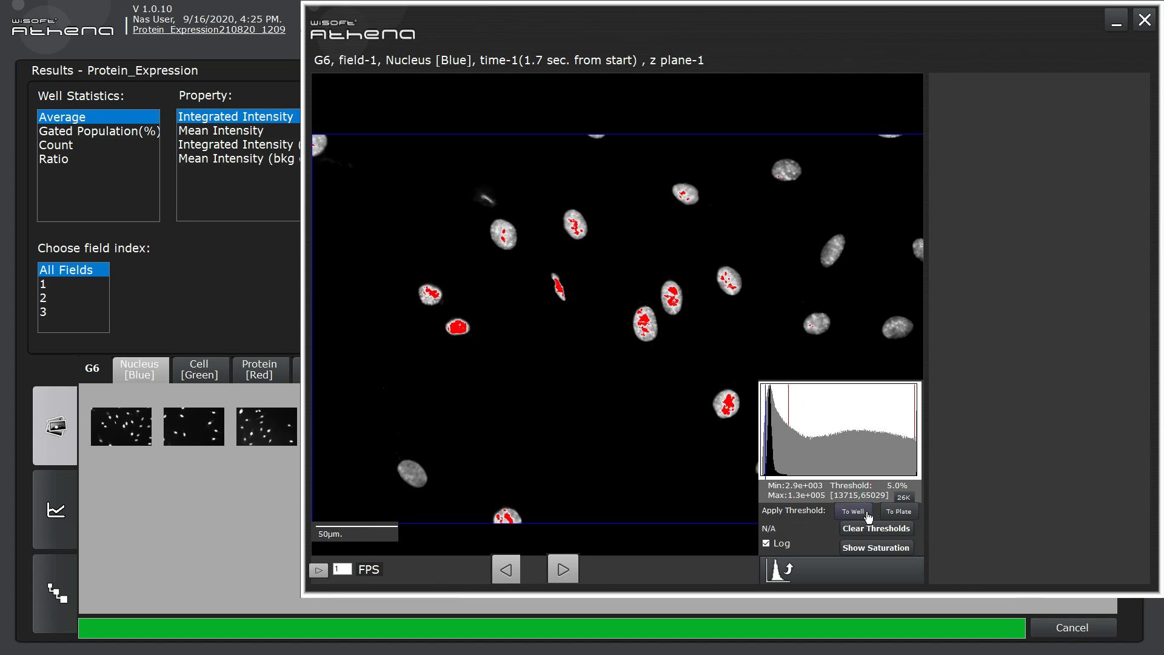
left_click(916, 513)
left_click(879, 503)
left_click(868, 533)
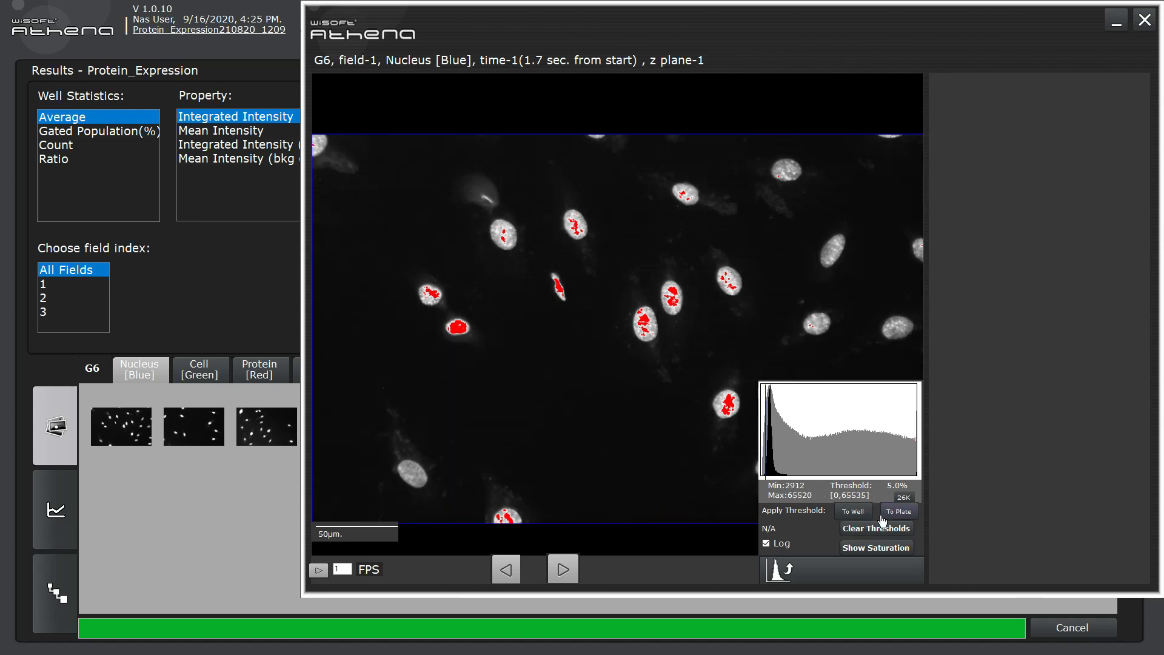
Step: Try applying an intensity threshold of about 13960 to 66011 to the plate, clear the thresholds, and close the image
left_click(886, 517)
left_click_drag(788, 399, 935, 405)
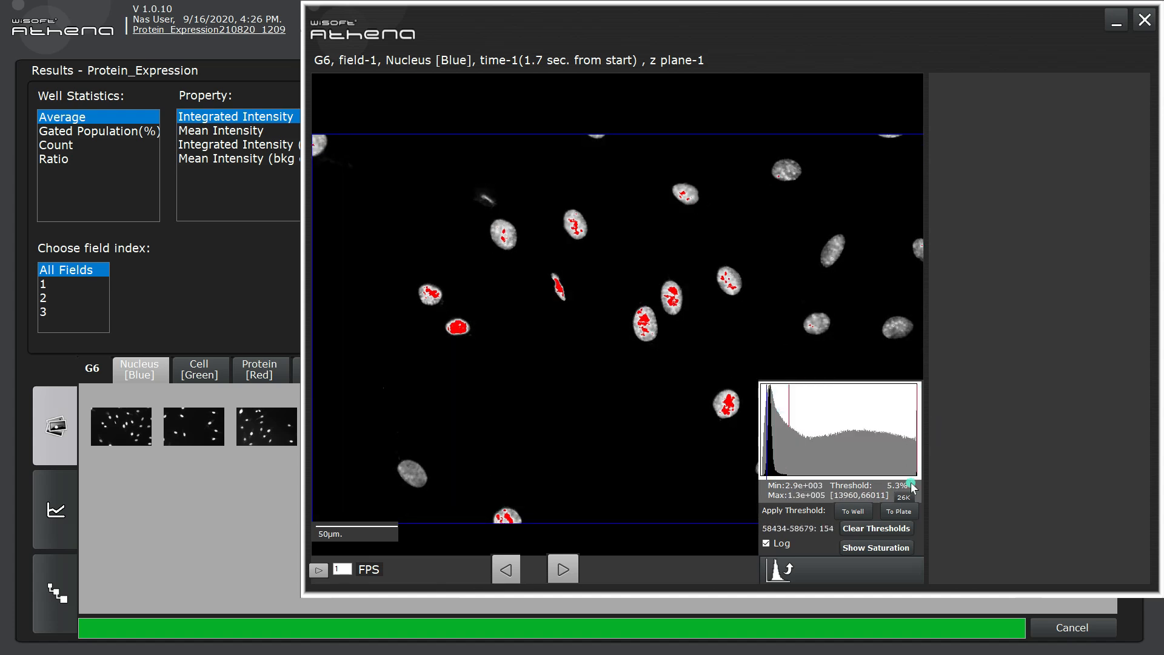
left_click(916, 516)
left_click(869, 533)
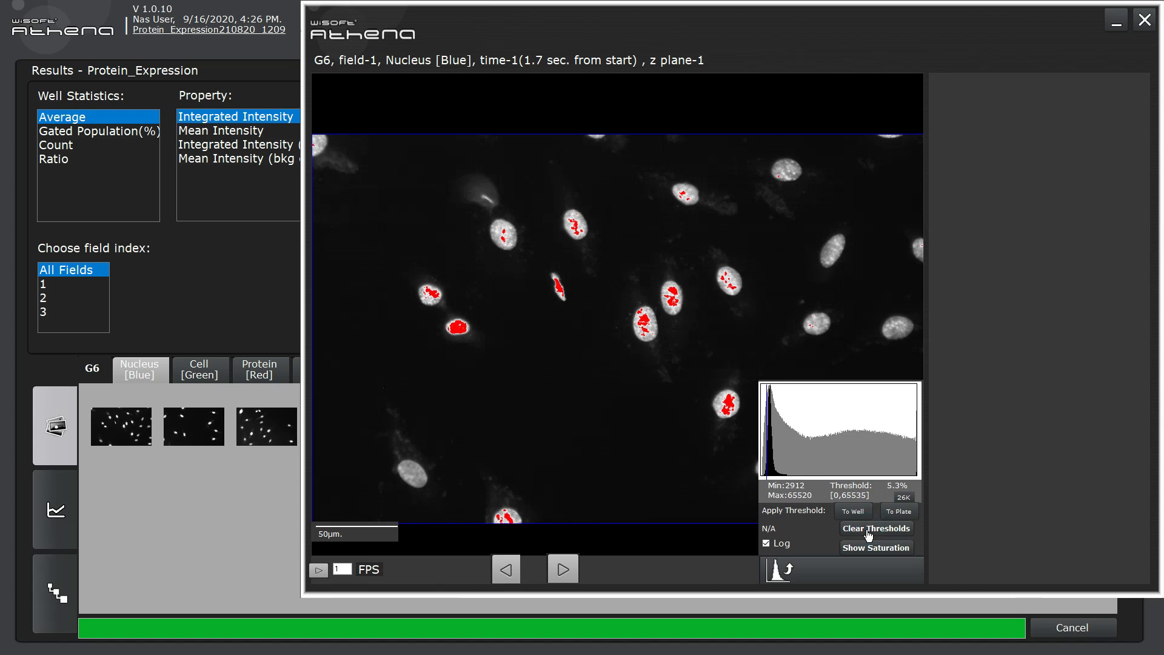
left_click(1143, 21)
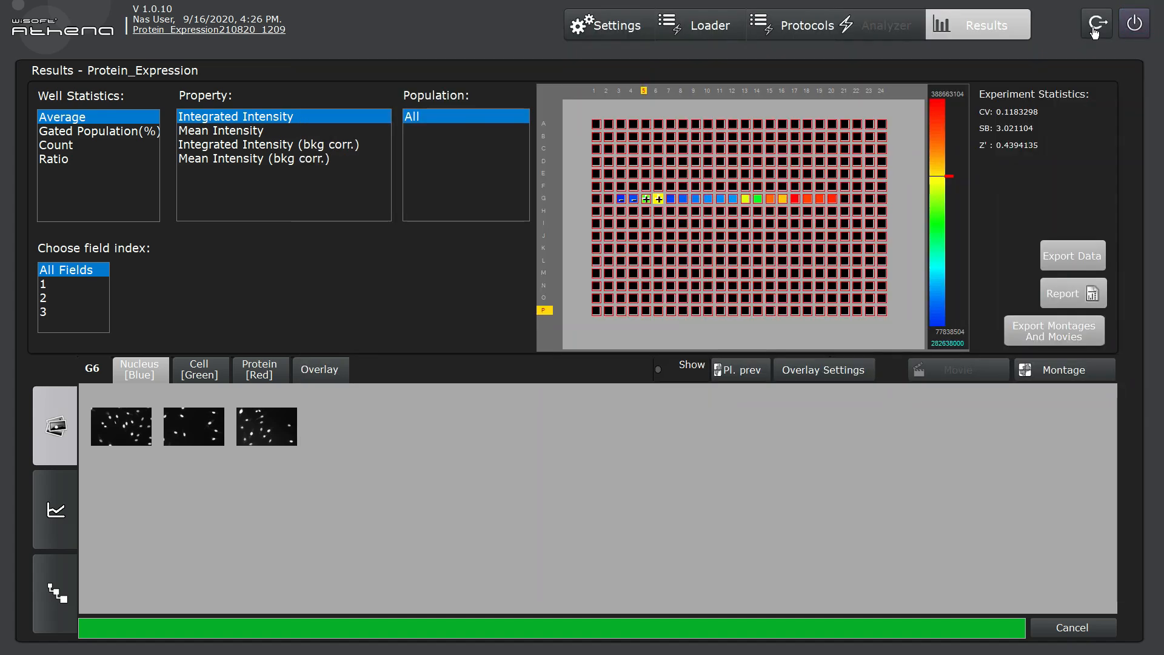
Step: Examine the full-size Overlay image of G6 field 1, and close it
left_click(316, 377)
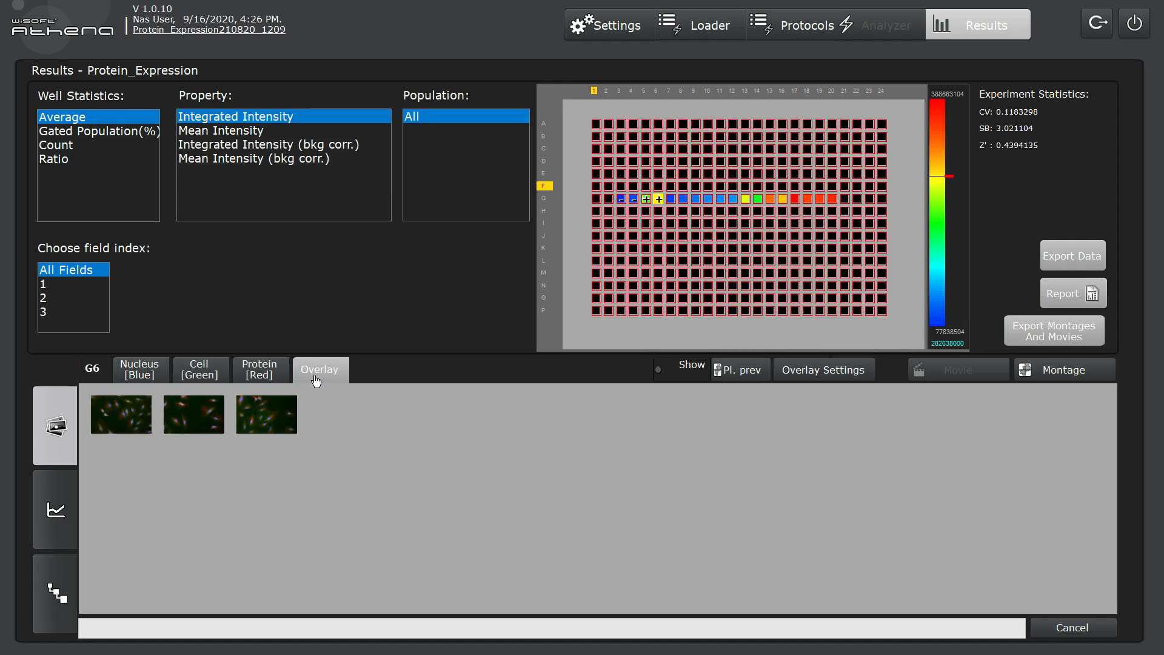
left_click(115, 424)
left_click(115, 425)
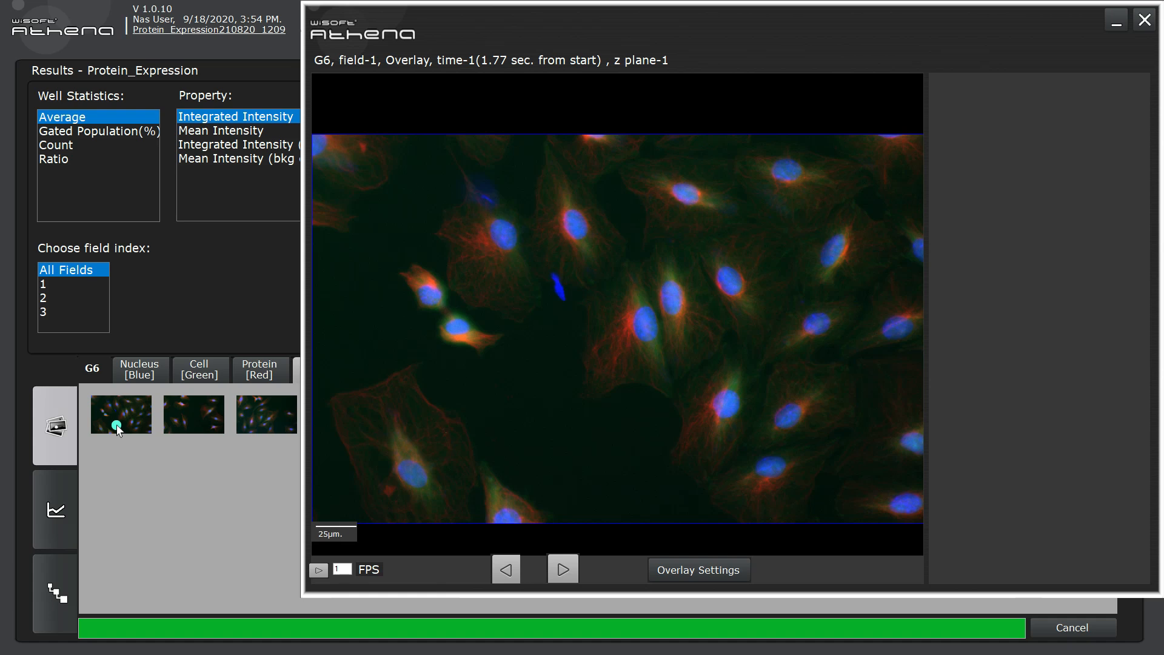
left_click(1144, 20)
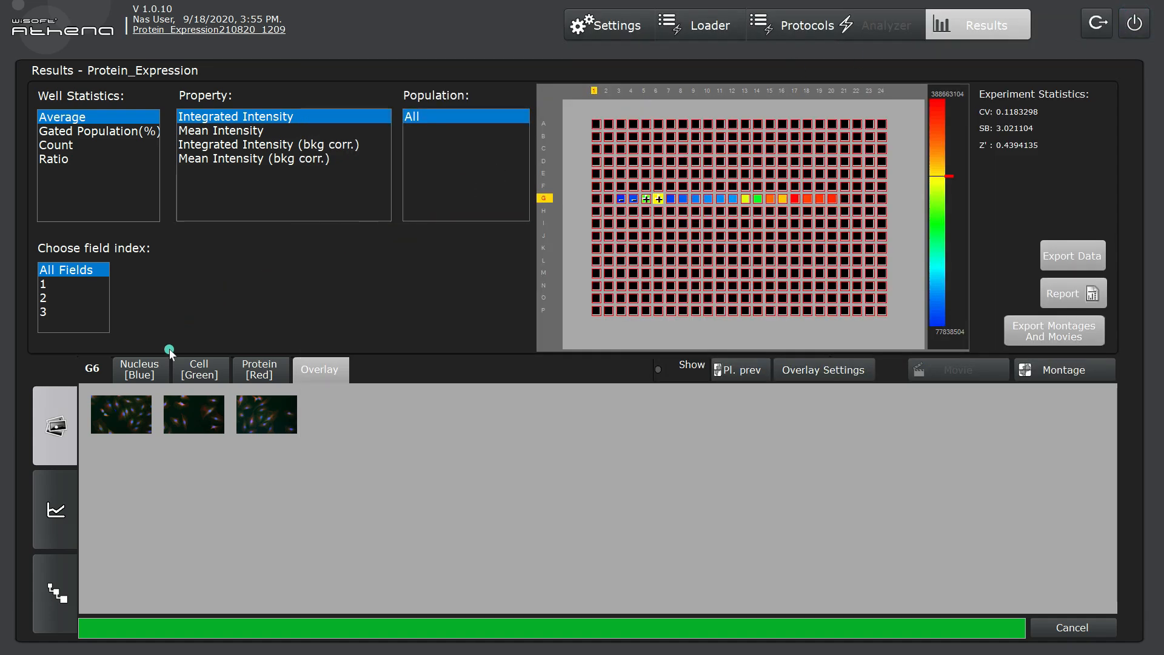
Step: Reopen the G6 field 1 Nucleus image, apply an intensity threshold of about 9050 to 64538 to the plate, and close it
left_click(160, 378)
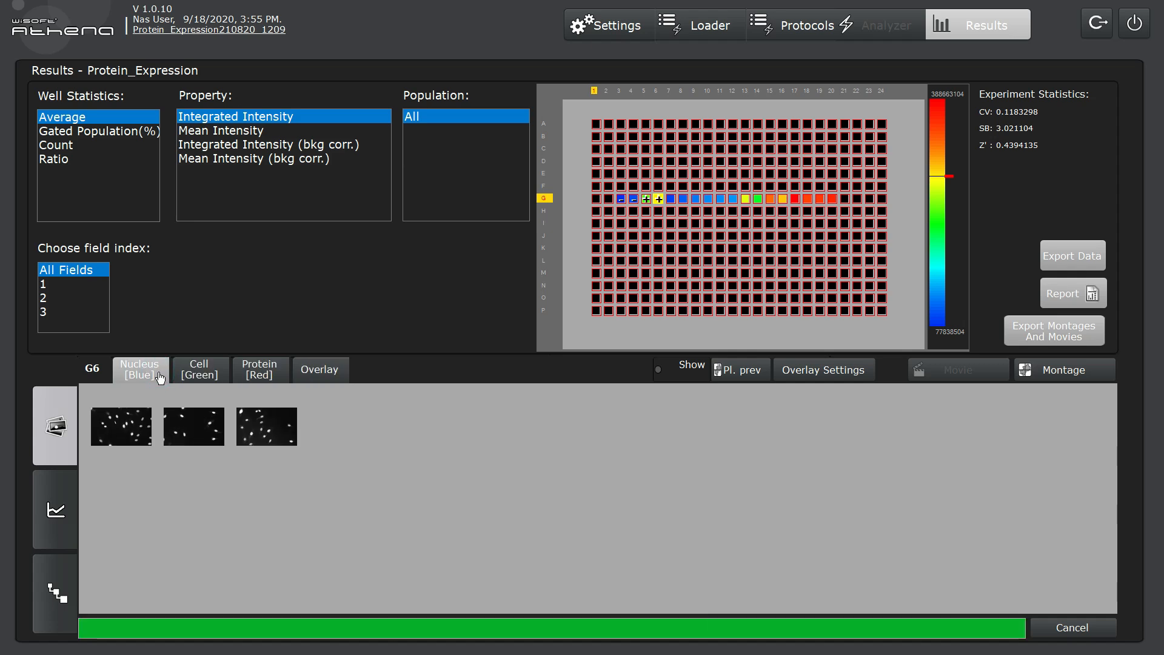
double_click(118, 434)
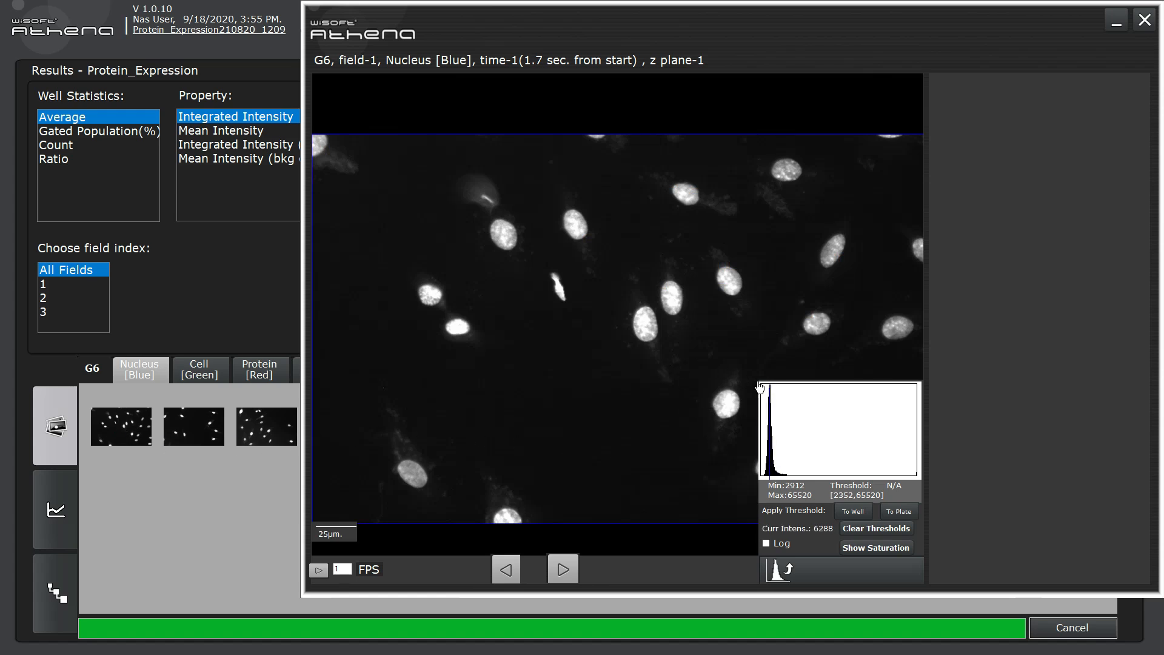
left_click_drag(780, 405, 920, 402)
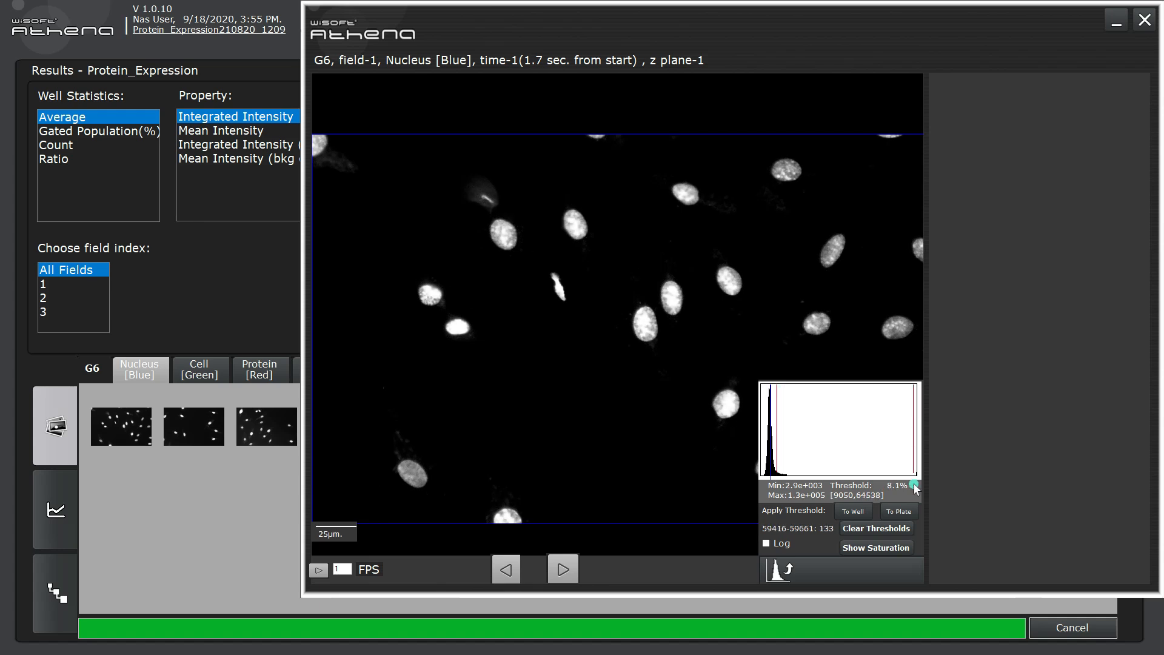
left_click(917, 515)
left_click(991, 276)
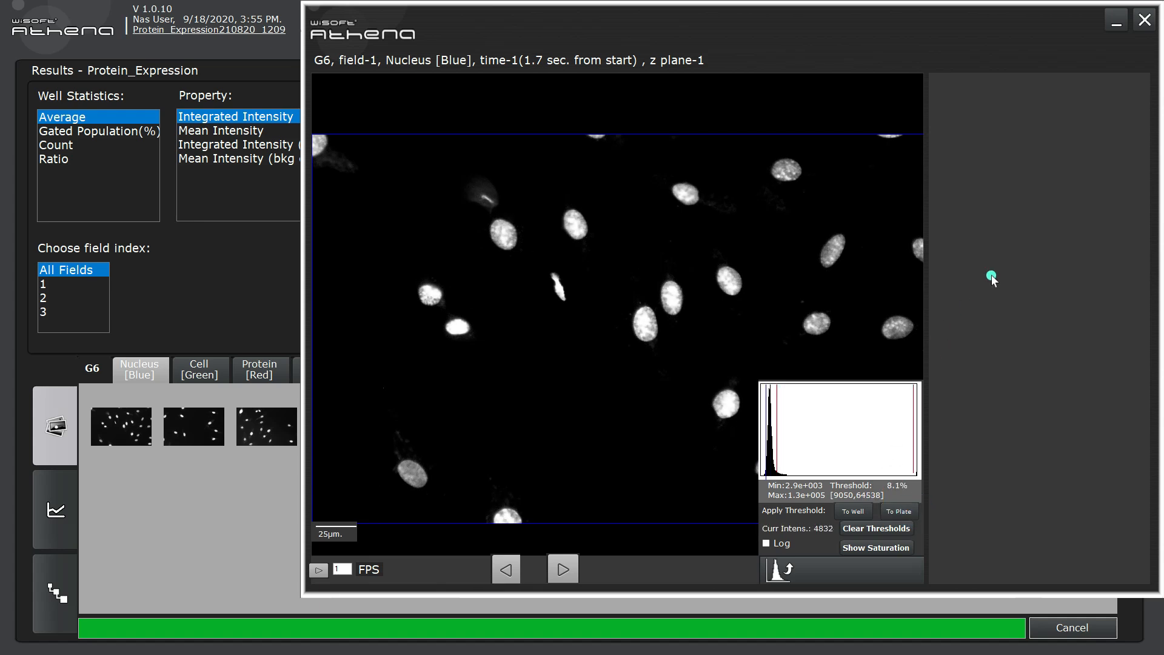
left_click(1143, 21)
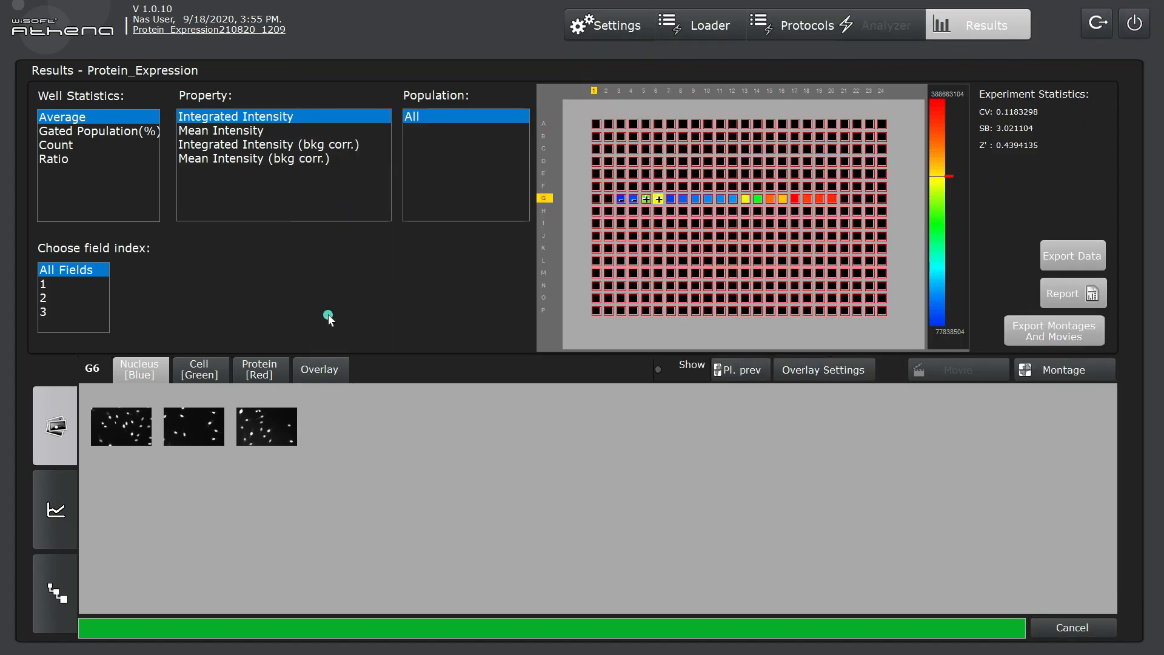
Step: Open the G6 field 1 Cell [Green] image, apply an intensity threshold starting at about 7965 to the plate, and close it
left_click(223, 370)
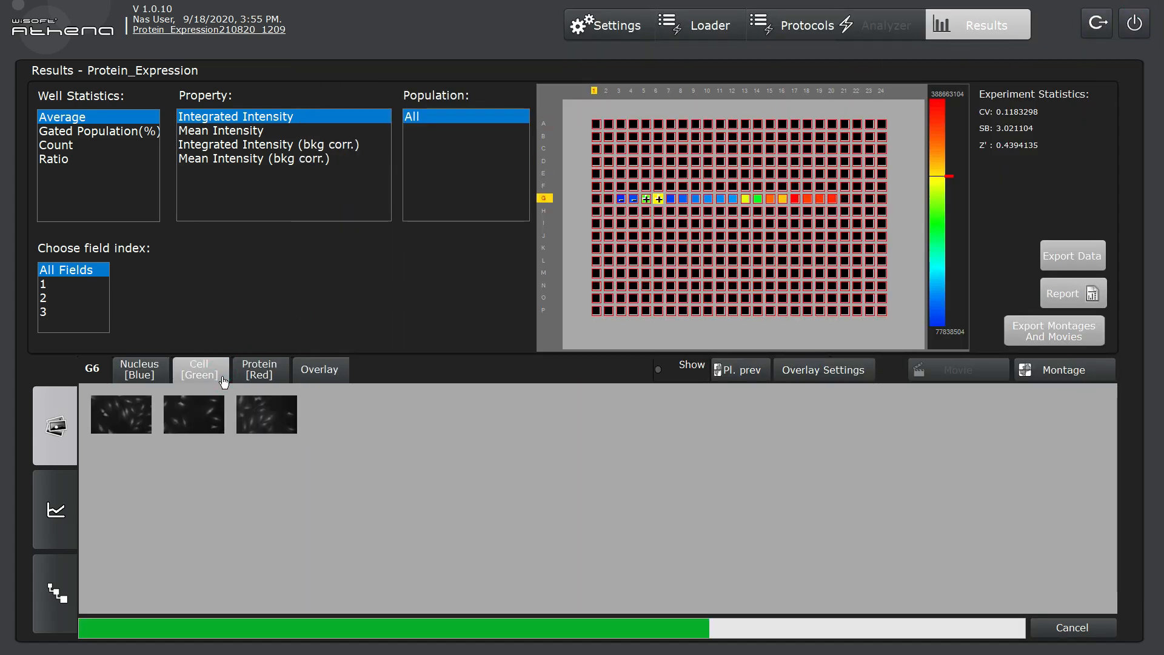
double_click(120, 426)
left_click_drag(790, 442, 815, 437)
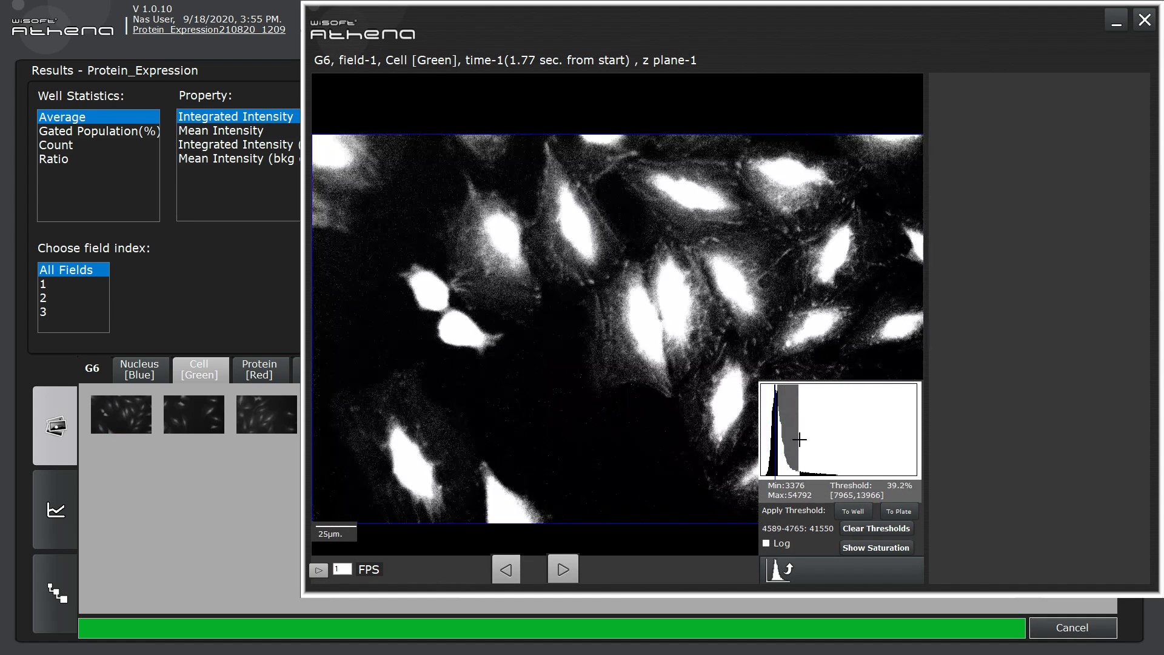
left_click(898, 510)
left_click(1145, 20)
Step: Open the G6 field 1 Protein [Red] image, adjust its intensity threshold on a logarithmic histogram, and close it
left_click(275, 377)
double_click(117, 440)
left_click(766, 544)
left_click_drag(893, 416, 843, 422)
left_click(1144, 20)
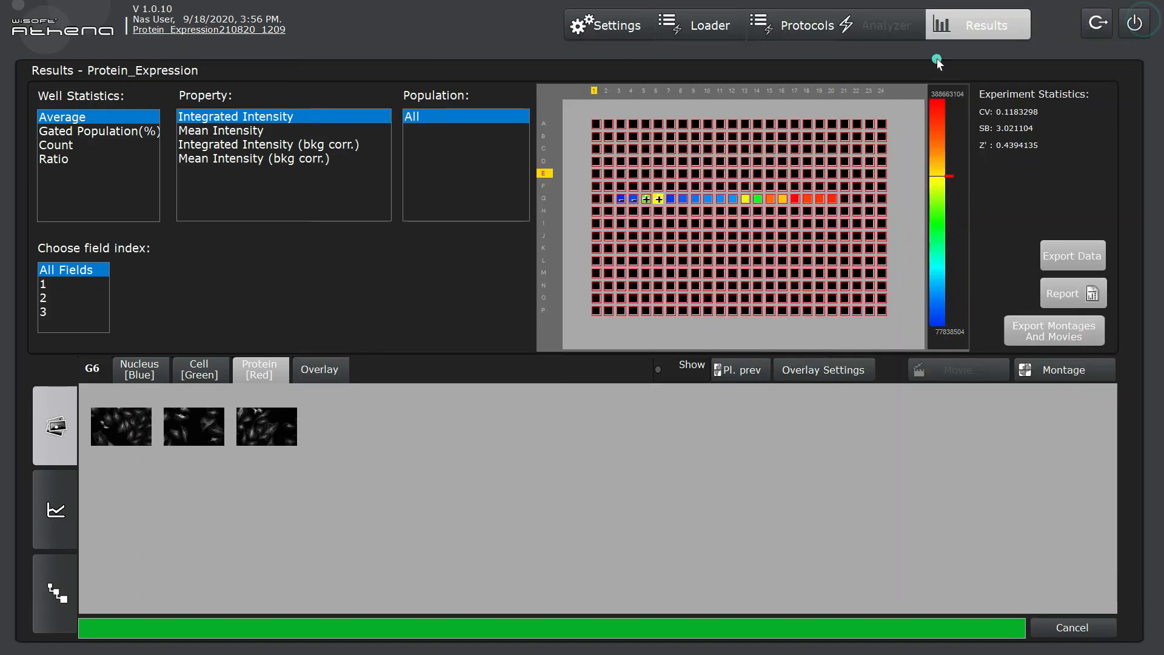
Step: Open the G6 field 1 Overlay image and set the Protein [Red] overlay intensity to 200%
left_click(343, 379)
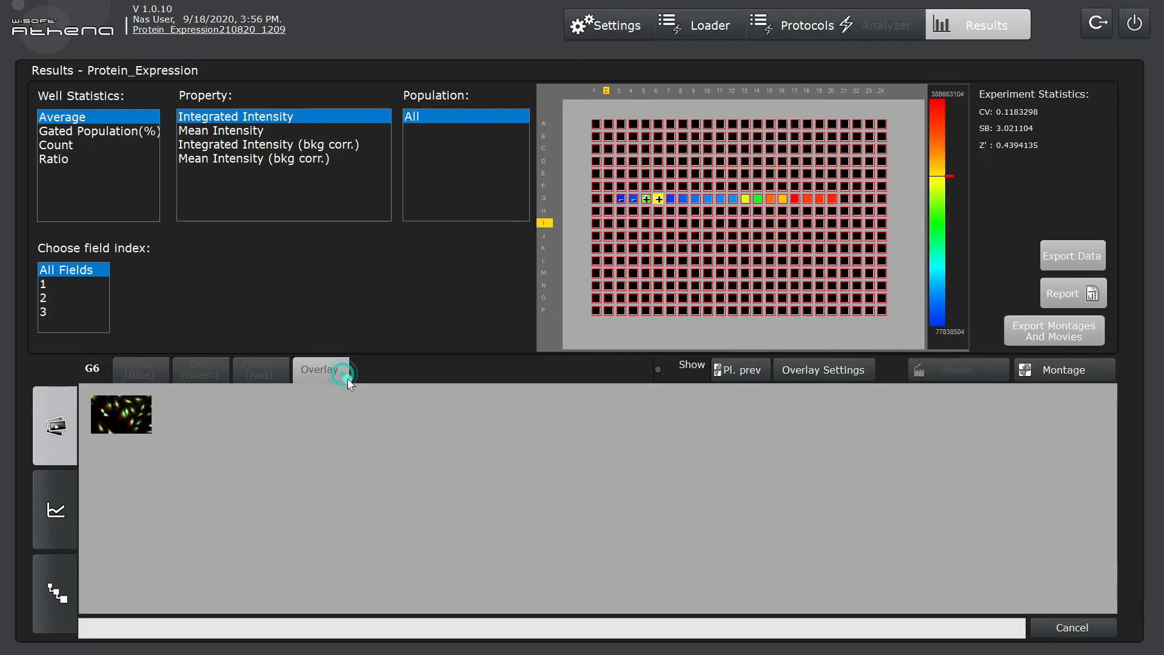
left_click(120, 428)
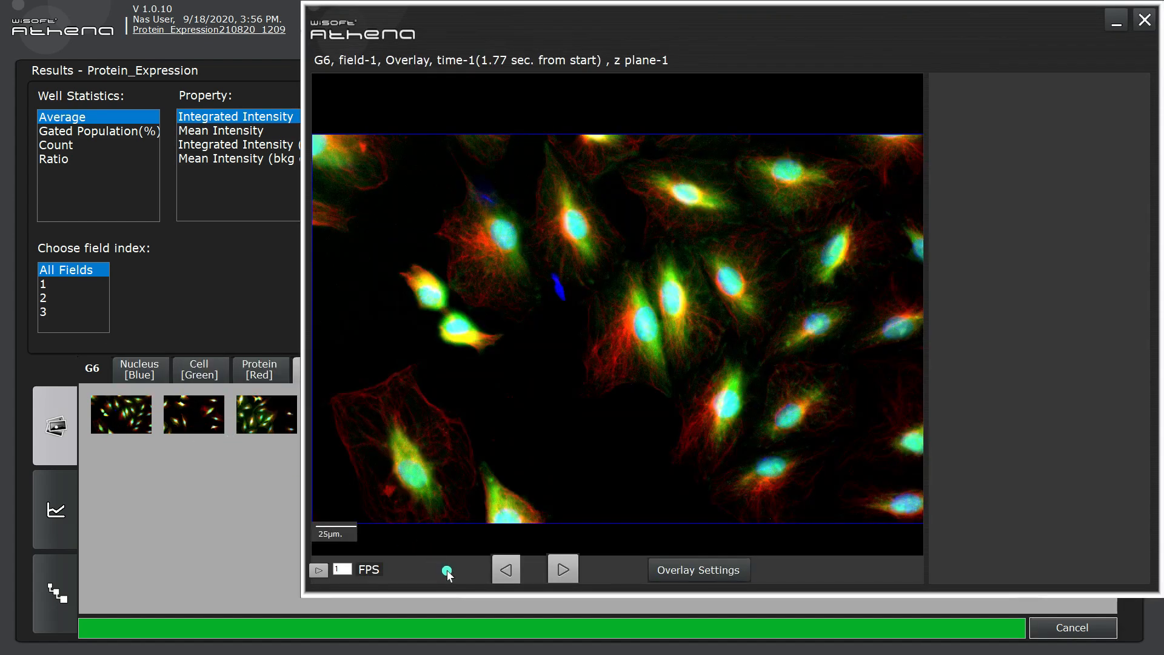
left_click(704, 579)
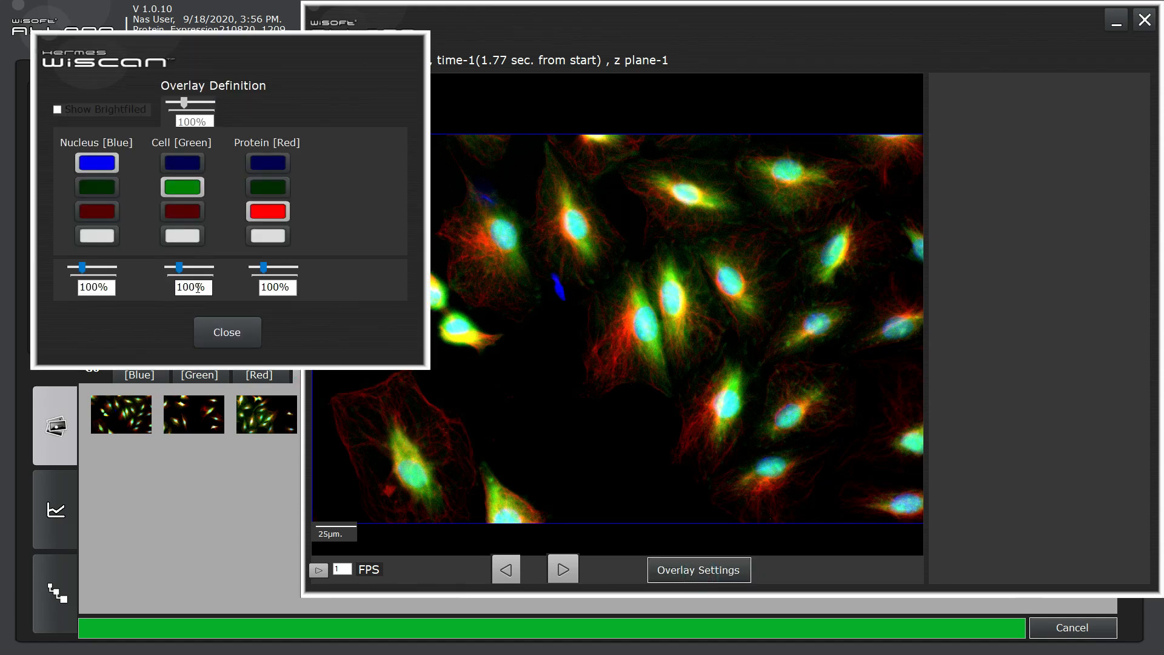
left_click_drag(260, 287, 266, 286)
type("2")
key("Return")
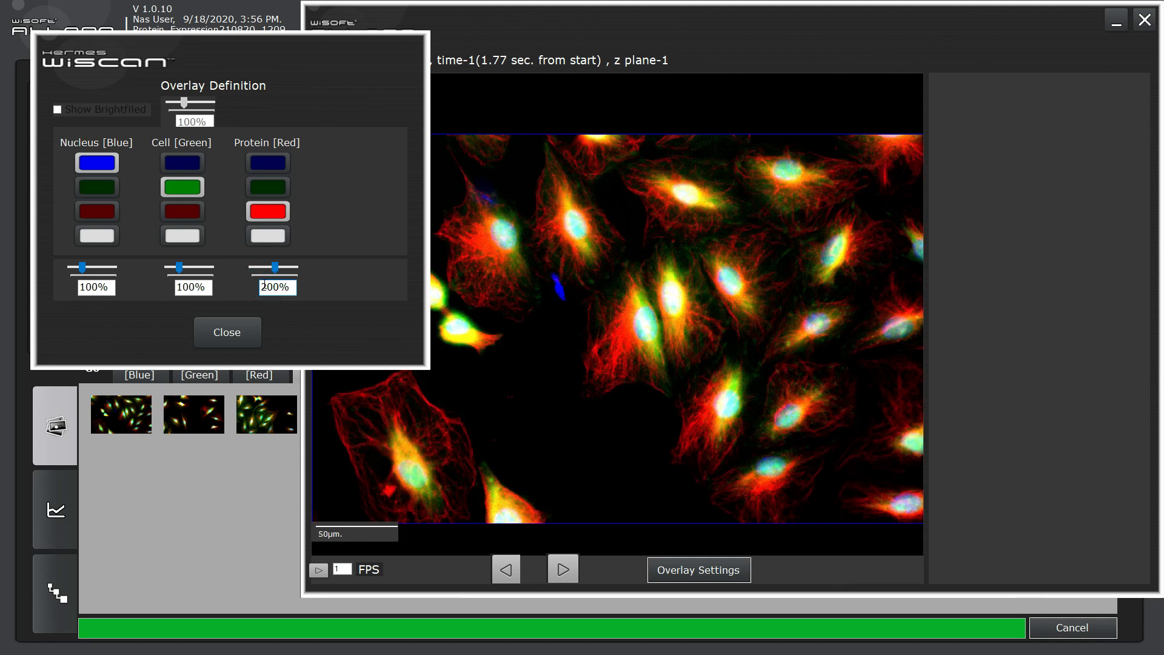
Step: Set the overlay intensity to 180% for Protein [Red] and 80% for Cell [Green]
left_click(270, 281)
left_click_drag(260, 283, 265, 288)
left_click(267, 285)
double_click(261, 285)
type("180%")
double_click(175, 287)
type("80%")
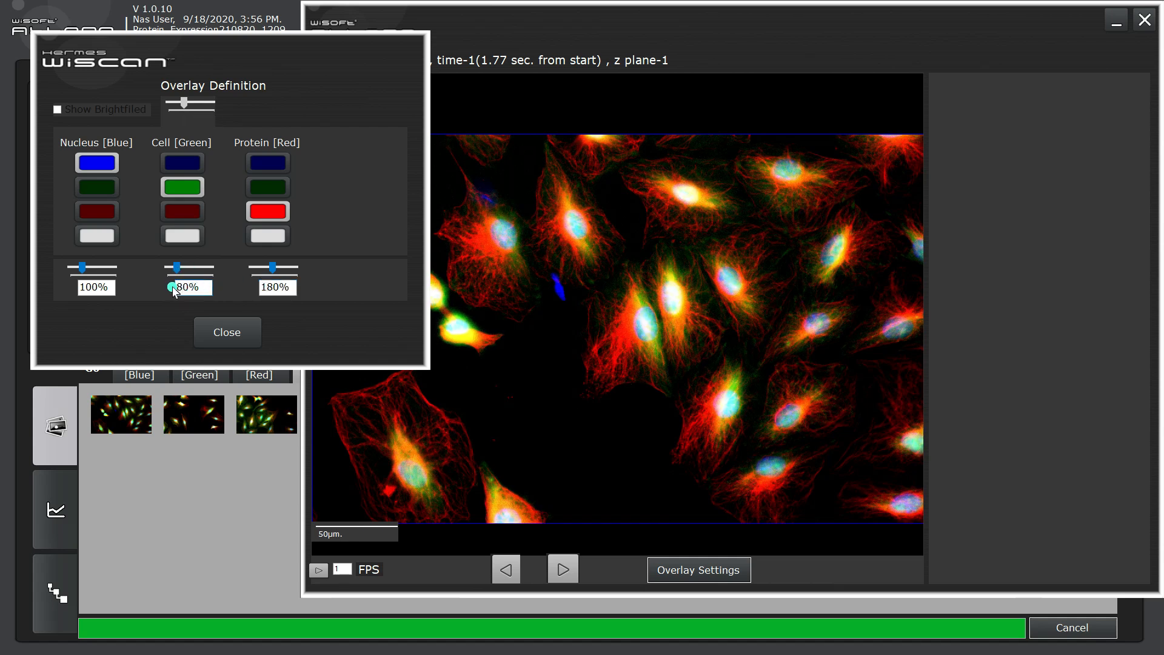
Step: Try white as the Nucleus overlay color, restore blue, and close the overlay settings and image
left_click(102, 234)
left_click(99, 162)
left_click(142, 272)
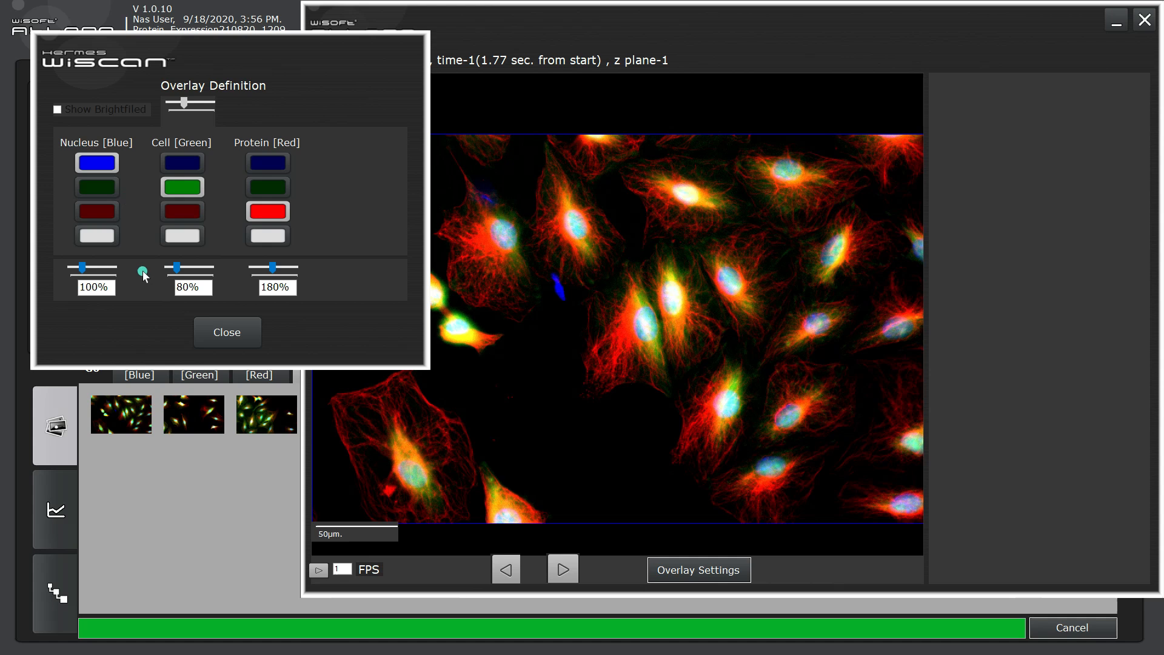
left_click(250, 333)
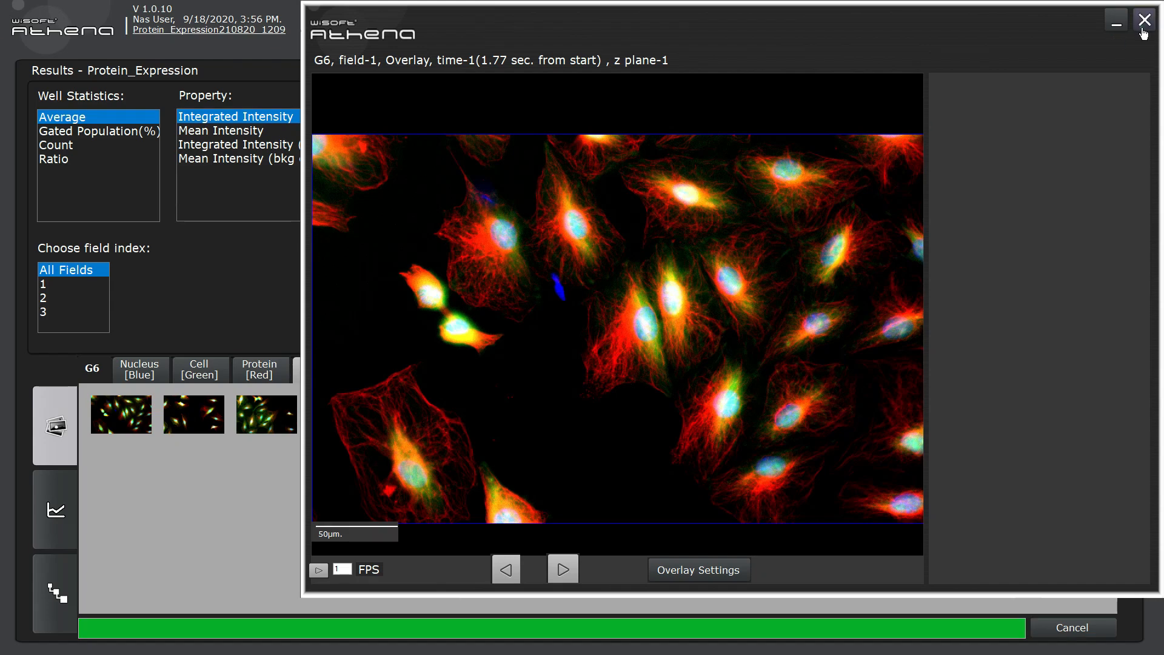
left_click(1144, 22)
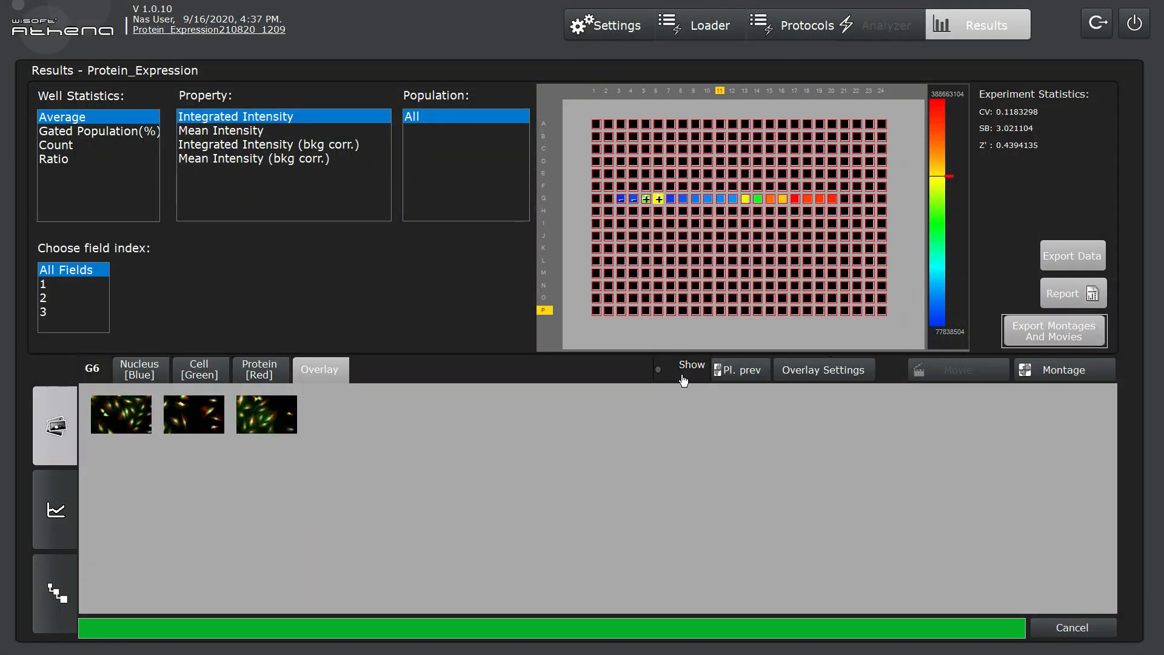
Step: Show the segmentation outlines on the G6 field 1 Overlay image, inspect the measurements of individual cells, and close it
left_click(684, 380)
double_click(122, 428)
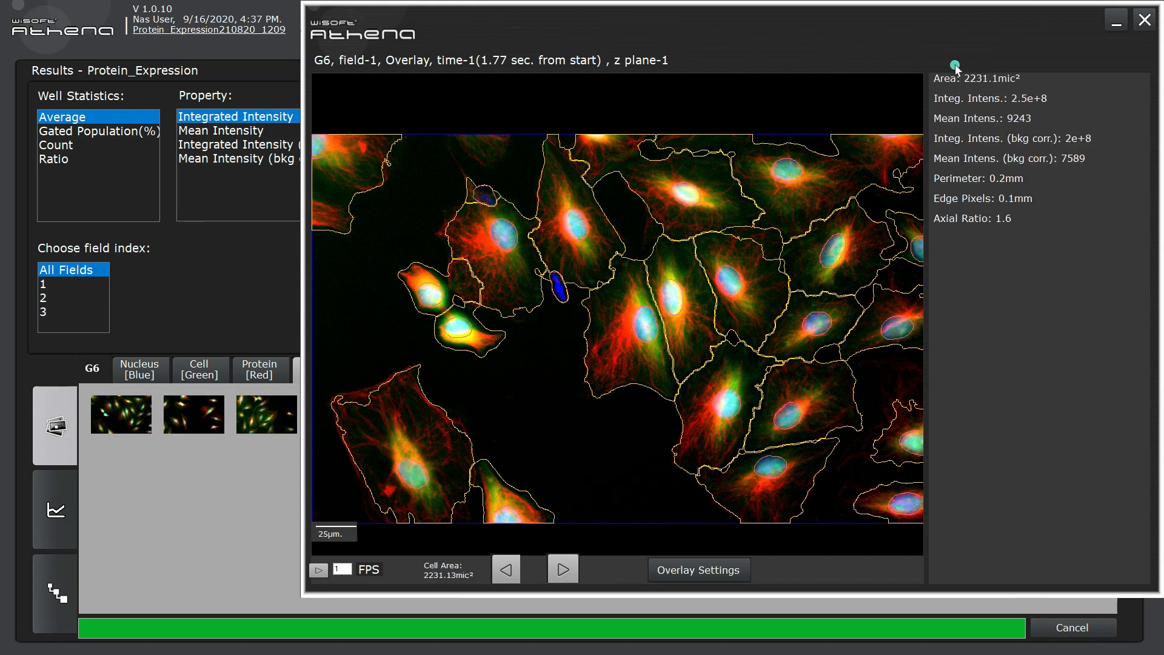
left_click(863, 163)
left_click(869, 248)
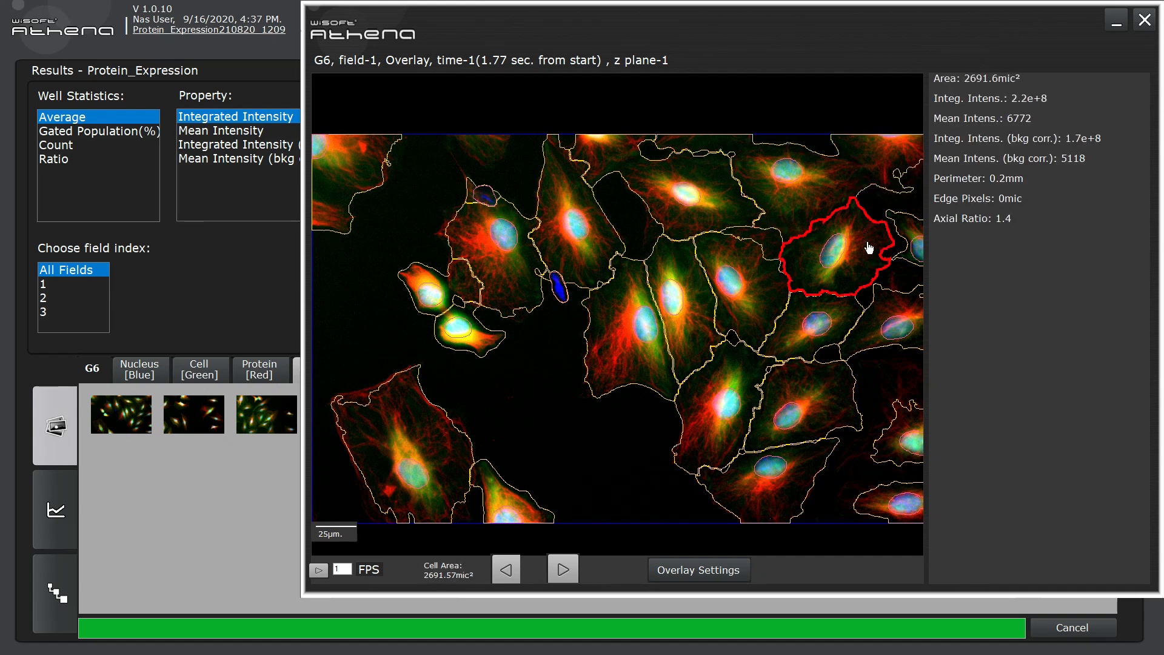
left_click(847, 317)
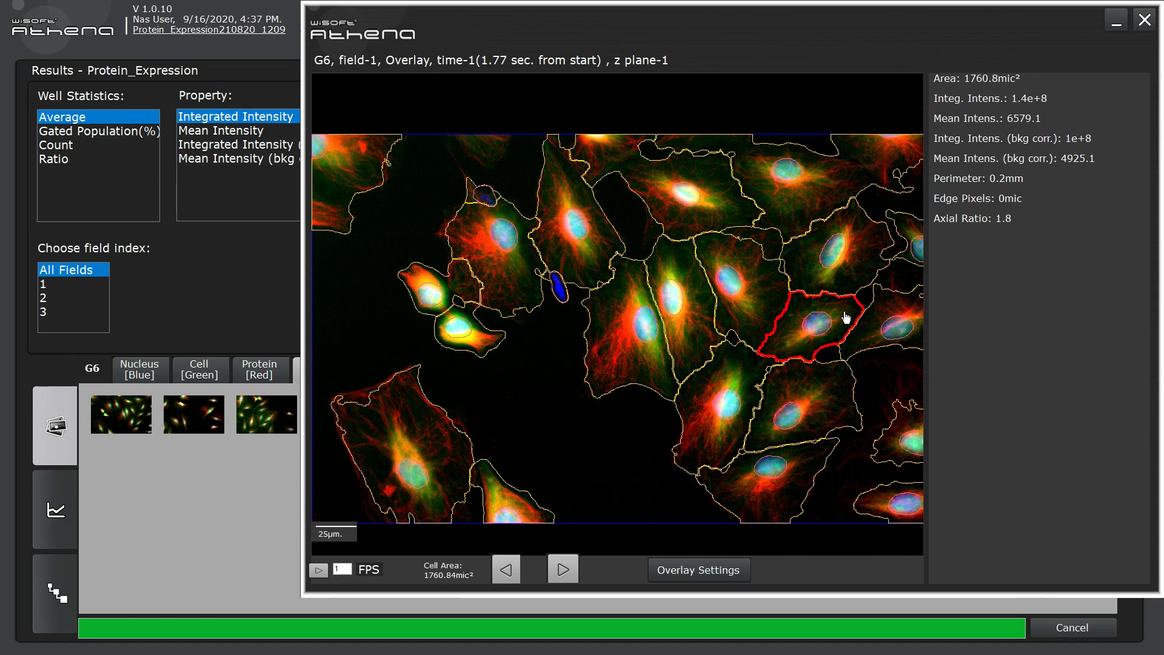
left_click(1143, 21)
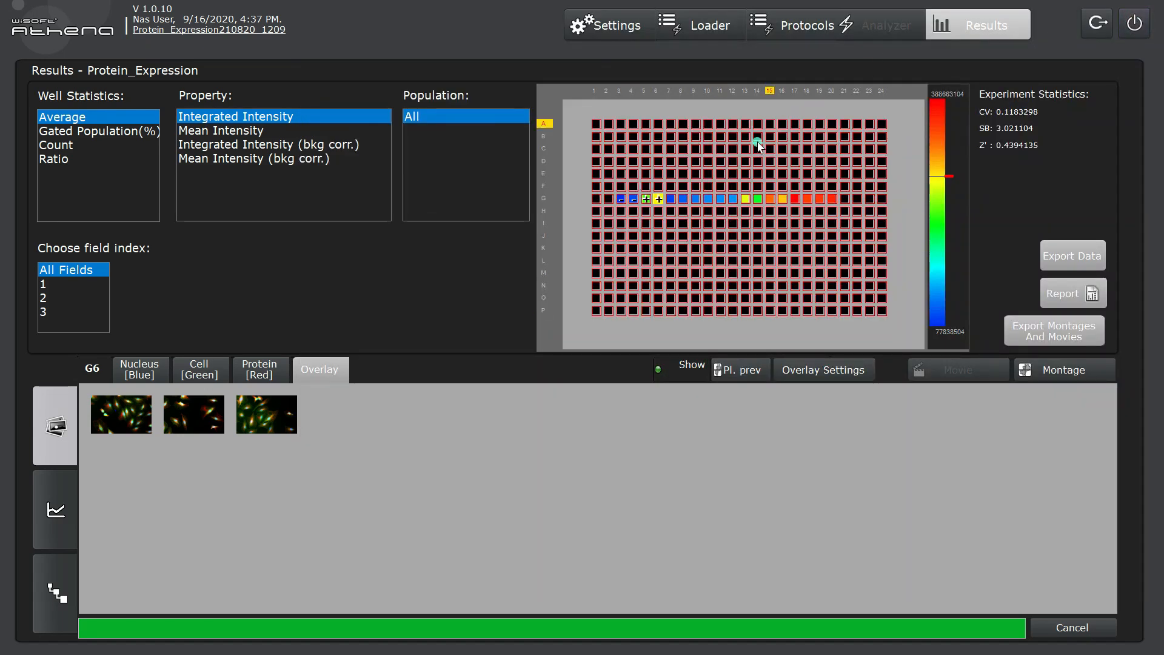
Step: Select wells G3 to G20 and open their plate preview, placing its window clear of the field list and channels
left_click_drag(629, 202, 840, 203)
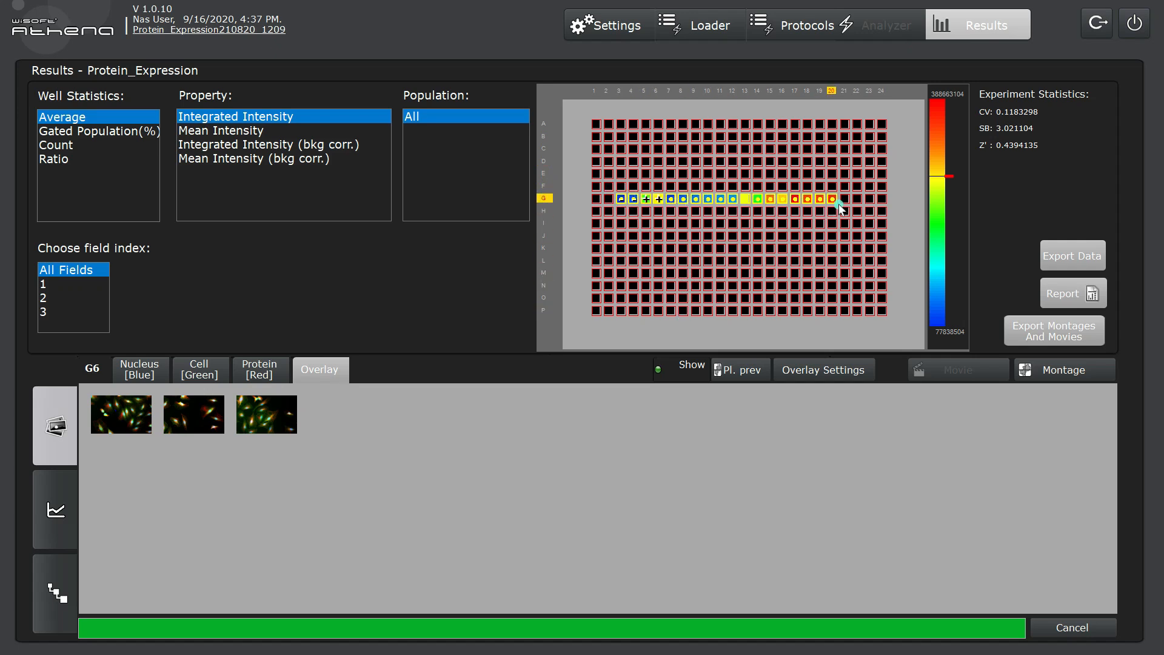
left_click(746, 370)
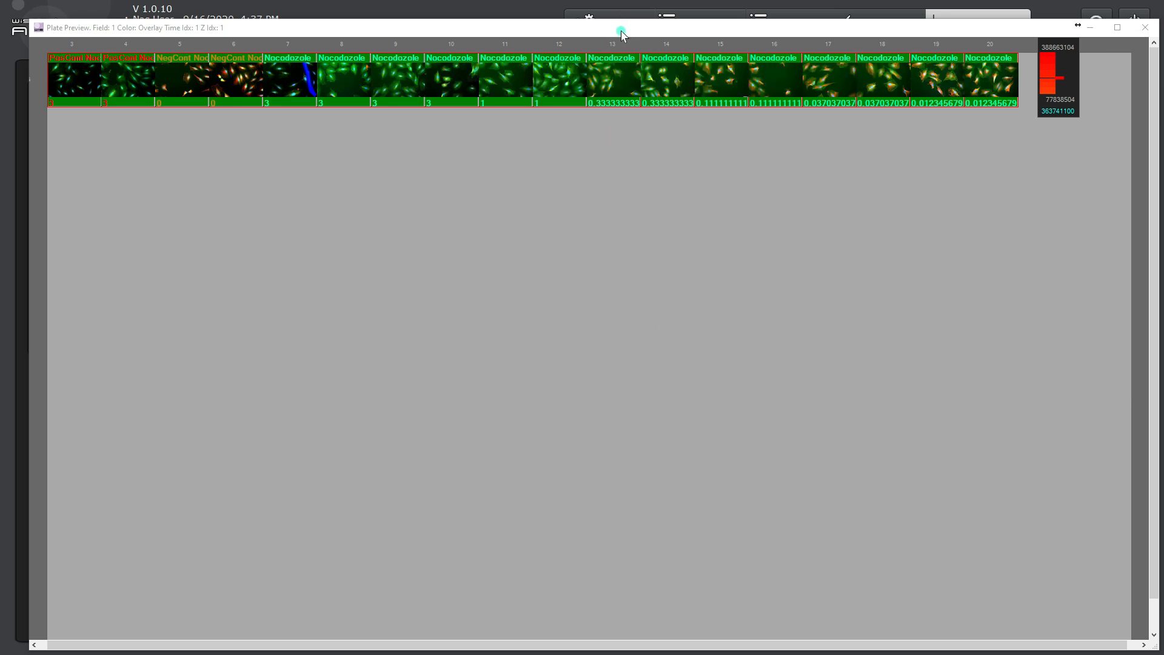
left_click_drag(620, 30, 763, 237)
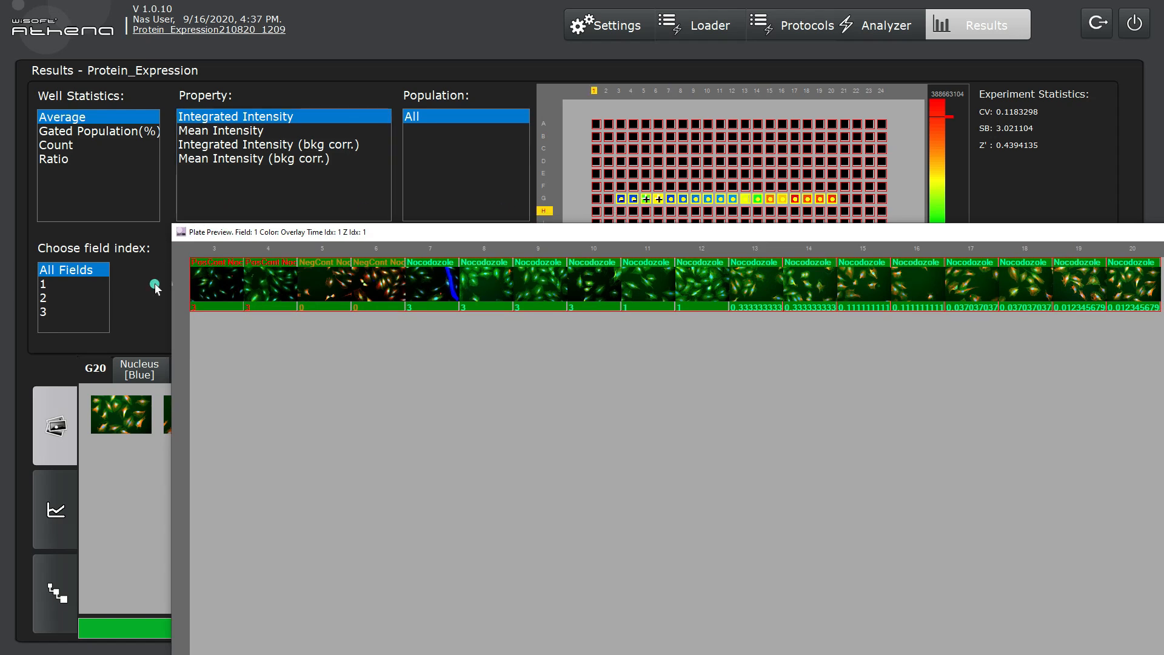
Step: Switch the plate preview to field 2 and the Protein [Red] channel, repositioning the preview window
left_click(68, 303)
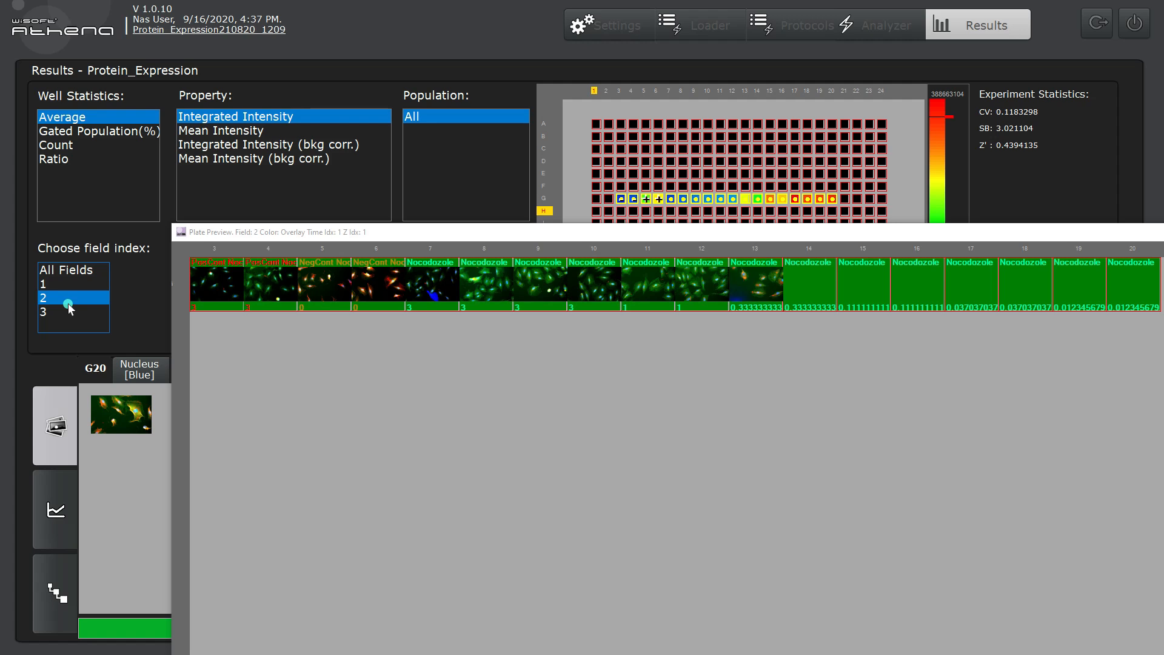
left_click_drag(399, 233, 523, 239)
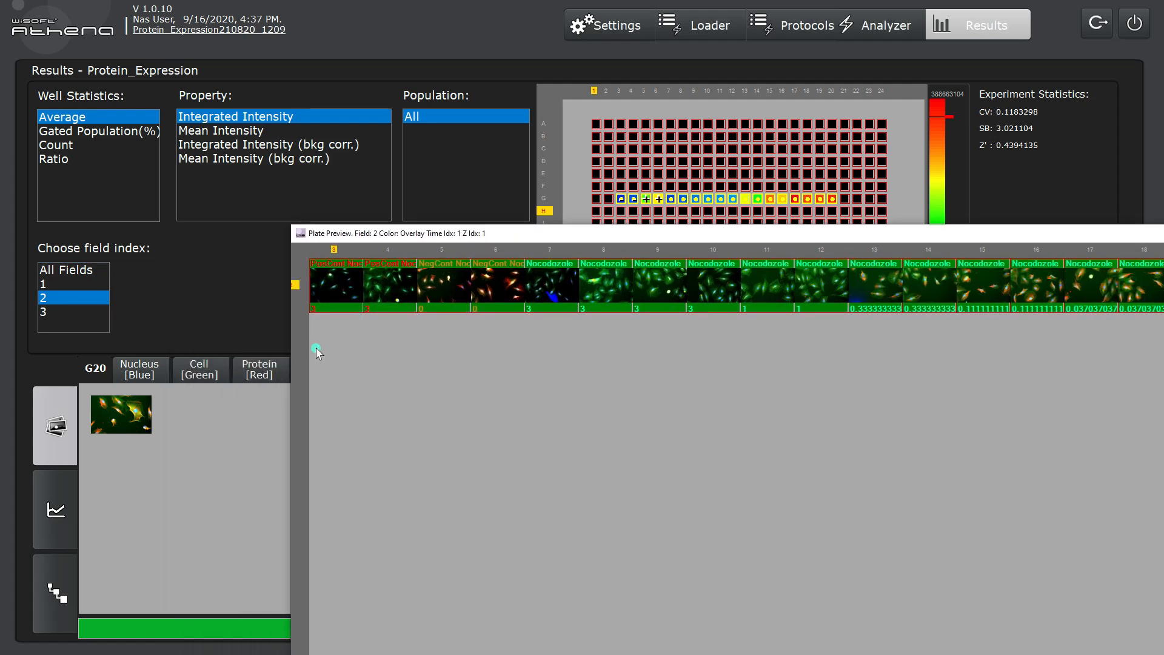
left_click(275, 368)
left_click_drag(453, 239, 309, 241)
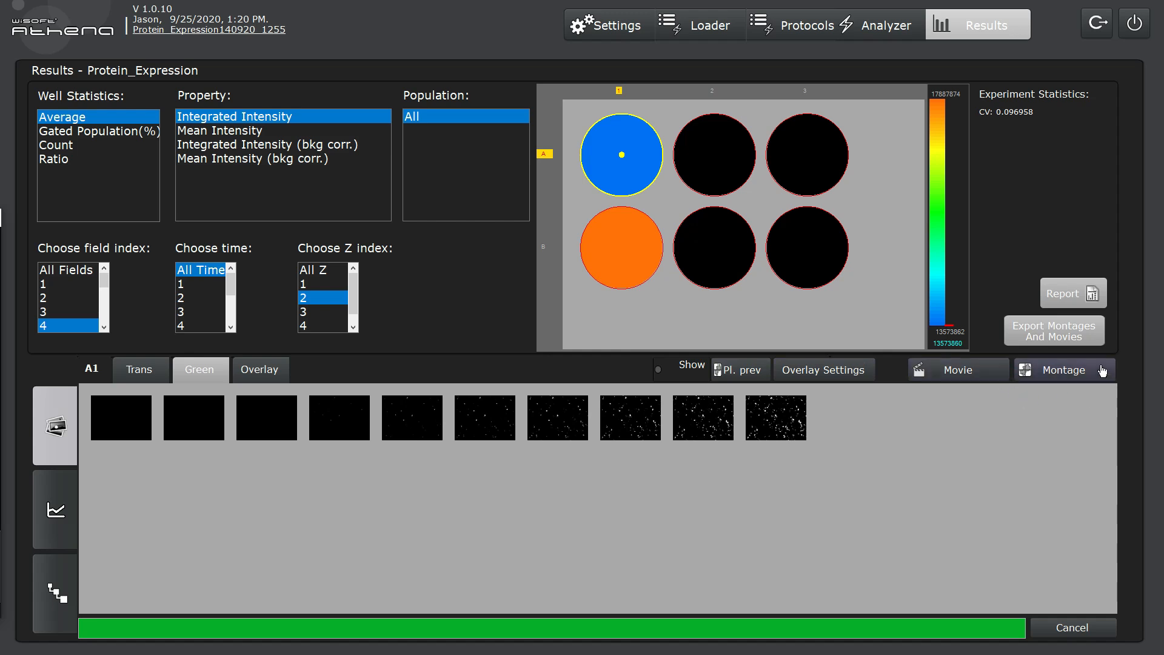
left_click(1013, 399)
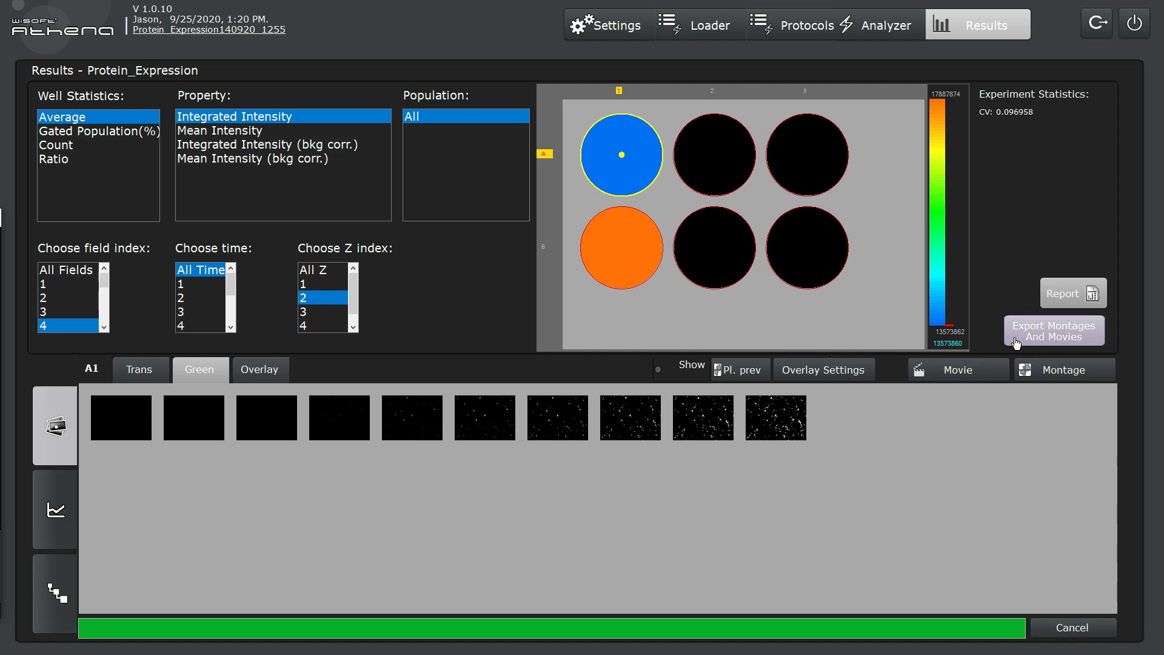
left_click(985, 331)
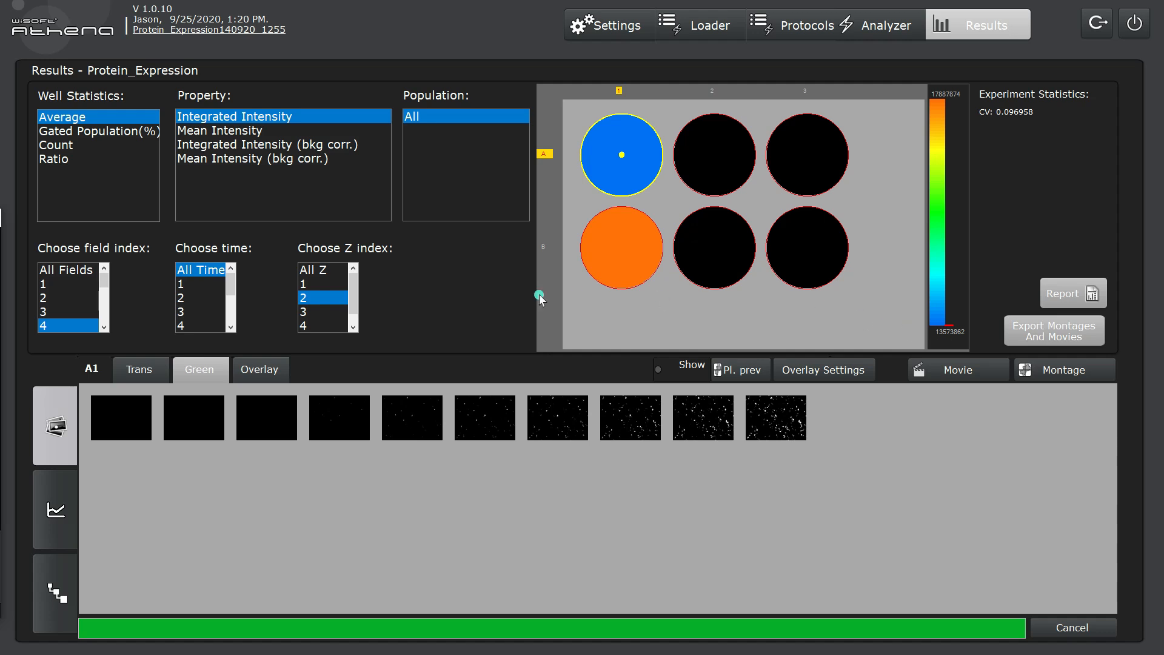
left_click(71, 335)
left_click(360, 297)
Step: Play the A1 field 4, Z plane 2 Green time series full size, replay it at a different frame rate, and close it
double_click(124, 419)
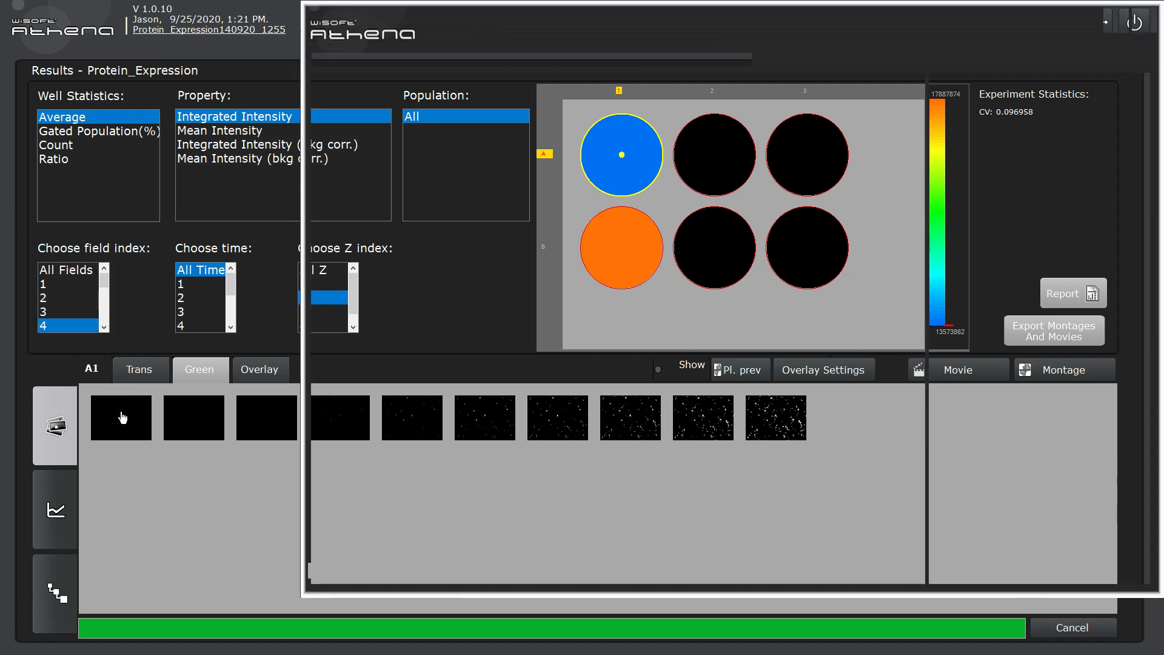
left_click(324, 535)
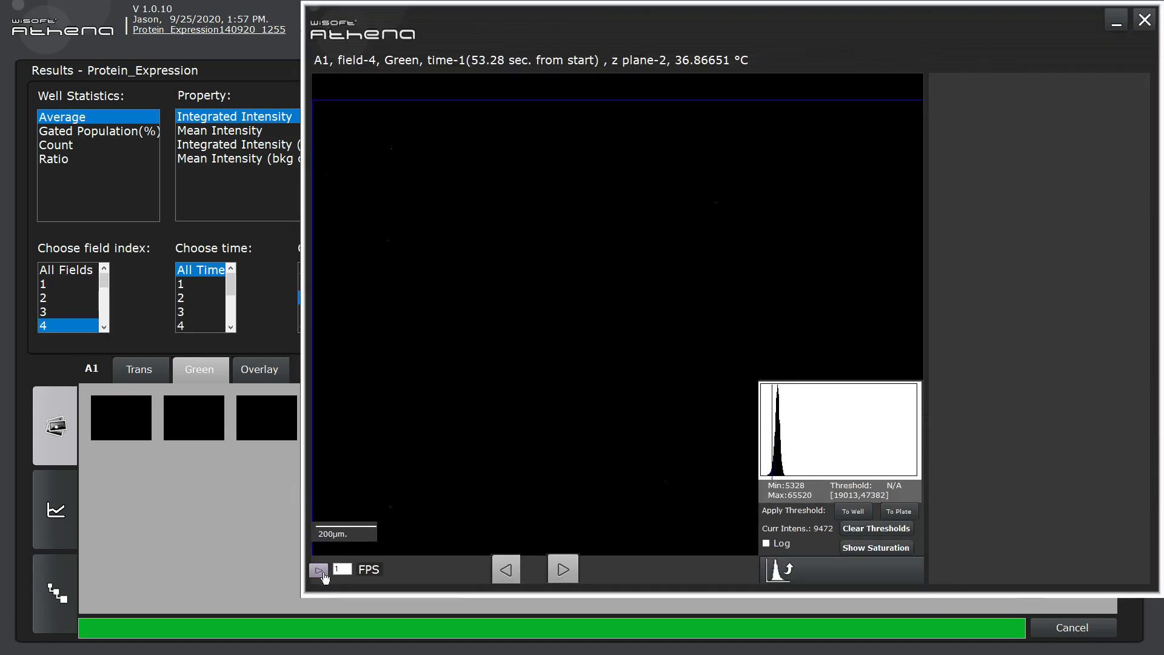
left_click(320, 571)
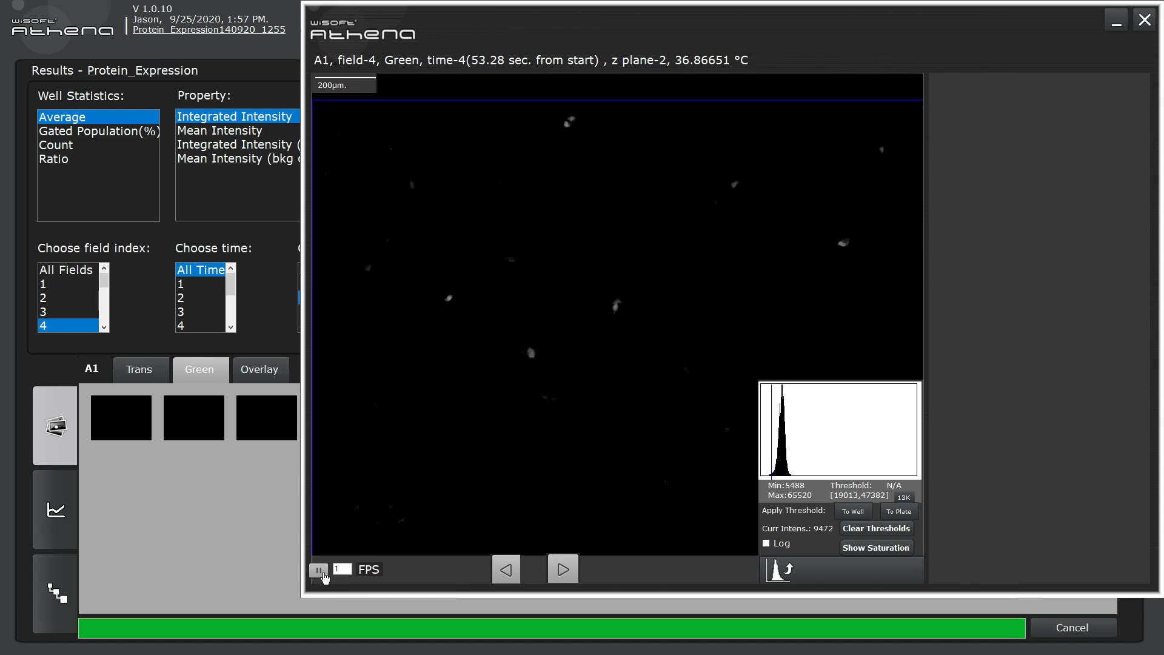
left_click(320, 570)
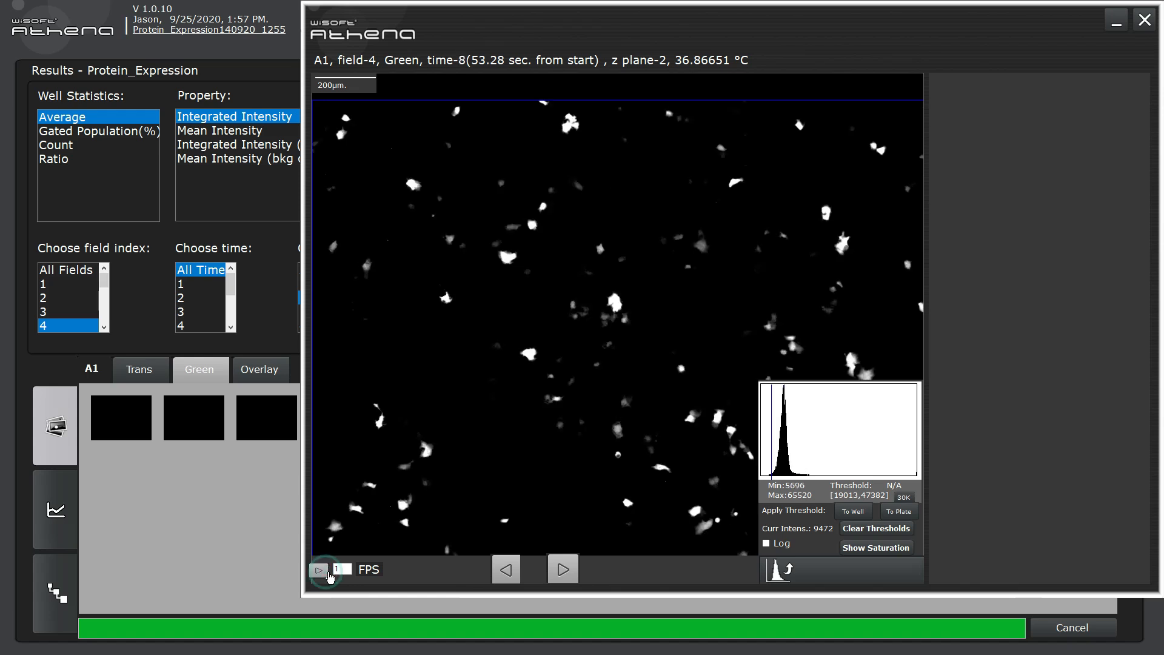
double_click(338, 569)
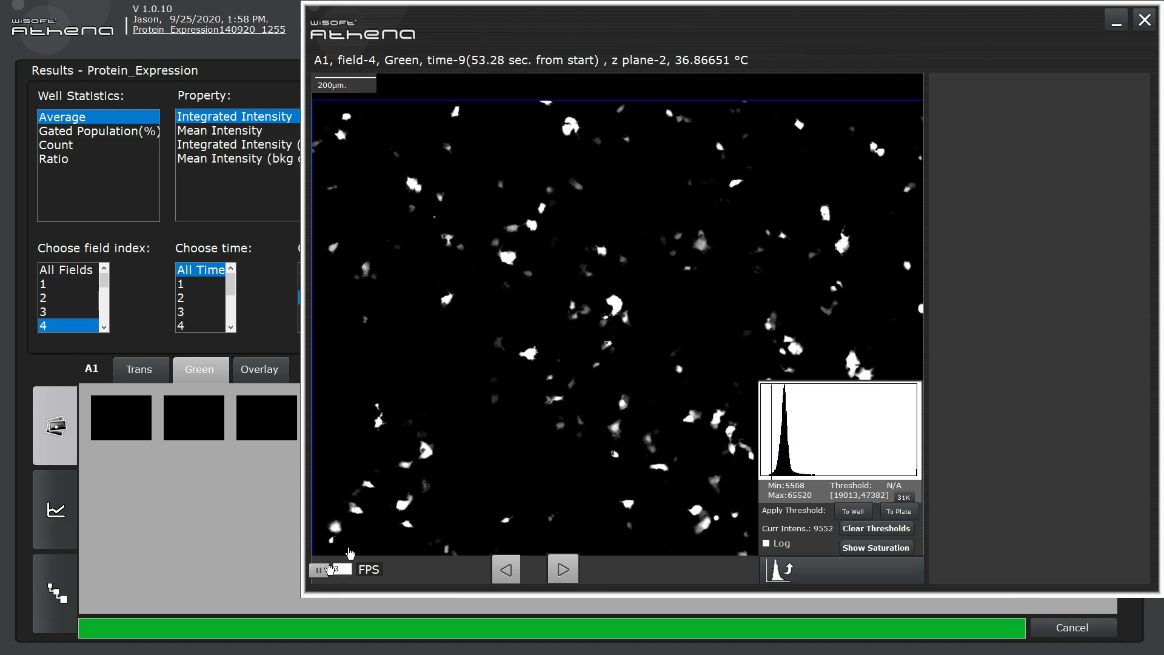
left_click(1145, 21)
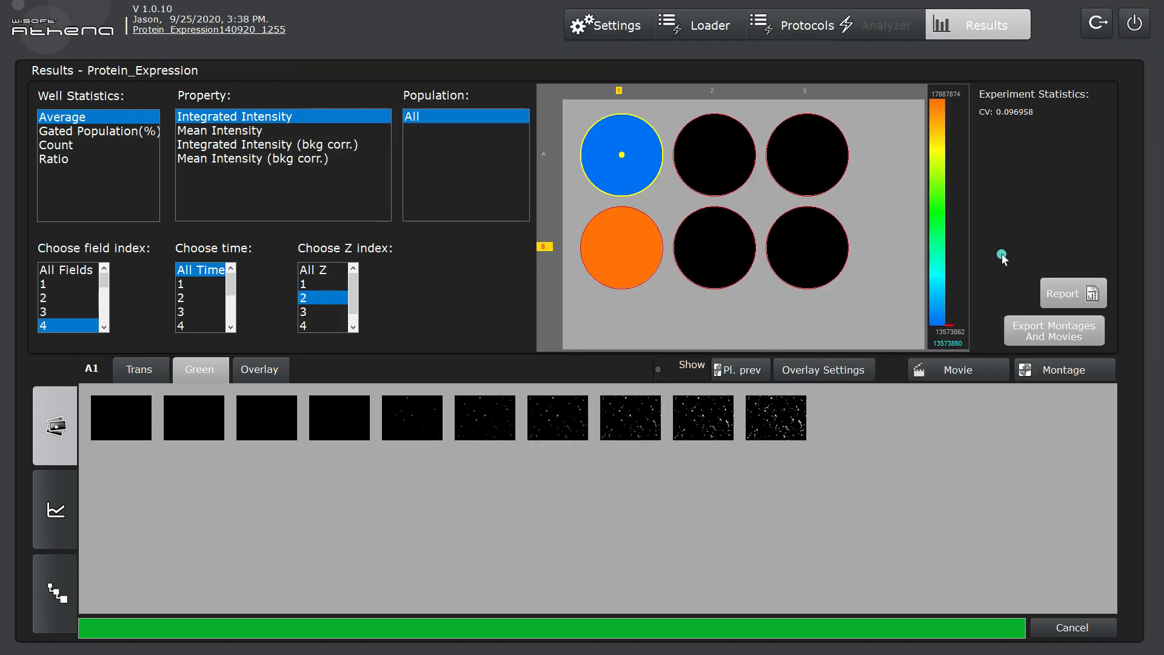
Step: Export the A1 field 4 Green time series at Z plane 2 as a movie, play it, and close the player
left_click(991, 379)
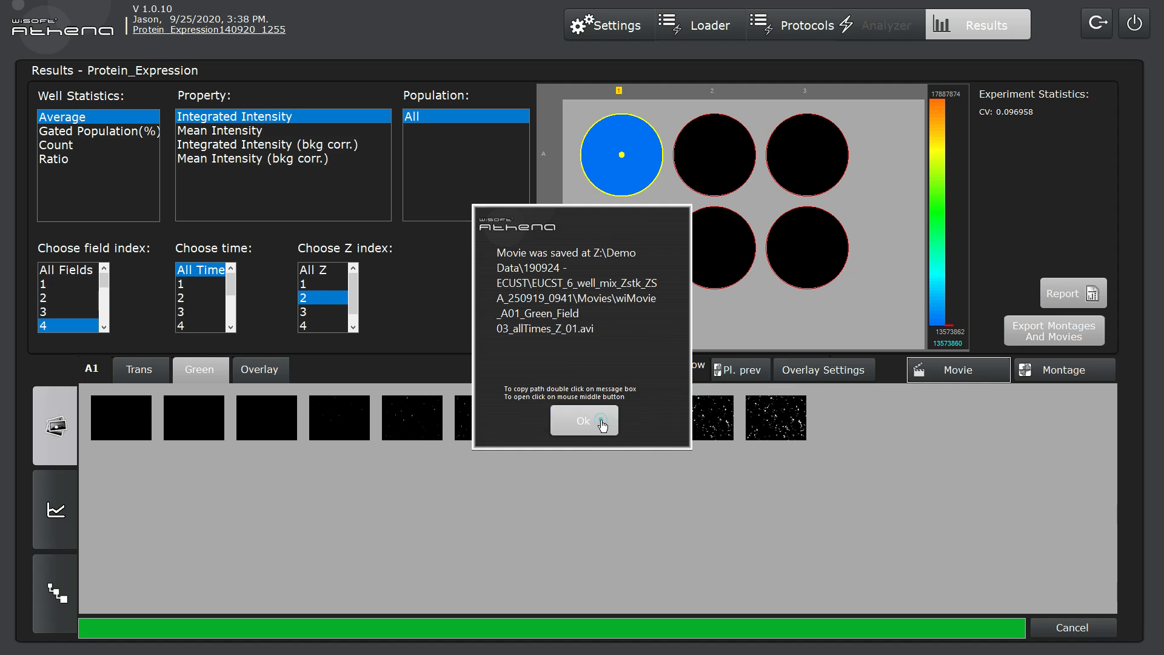
left_click(584, 421)
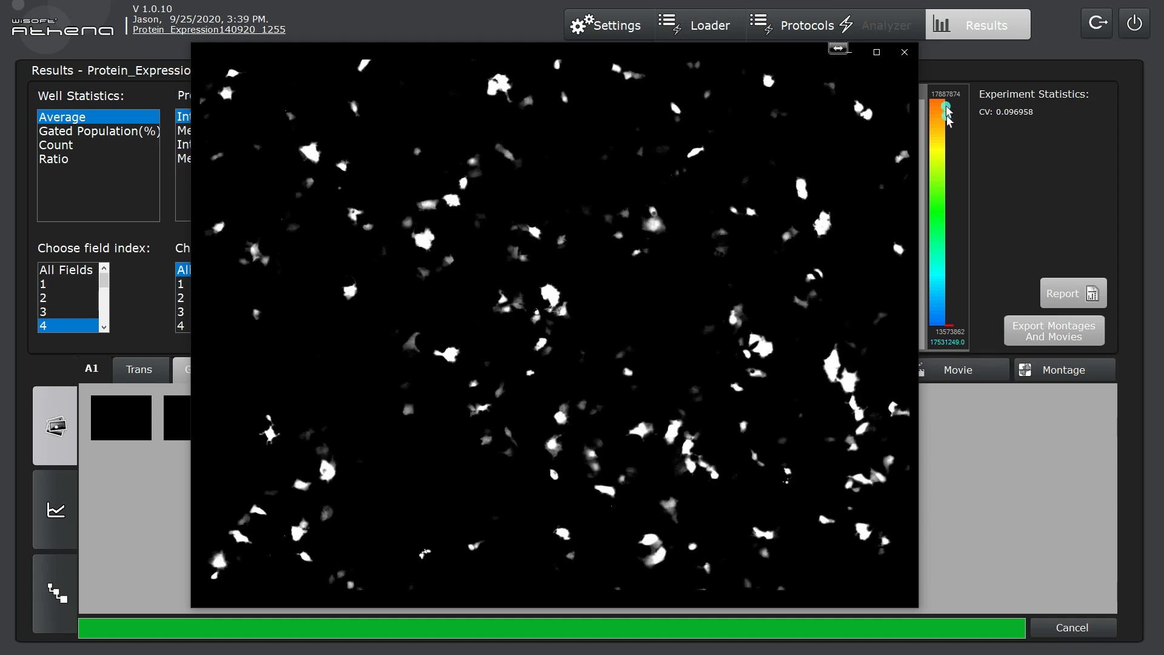
left_click(905, 52)
left_click(894, 371)
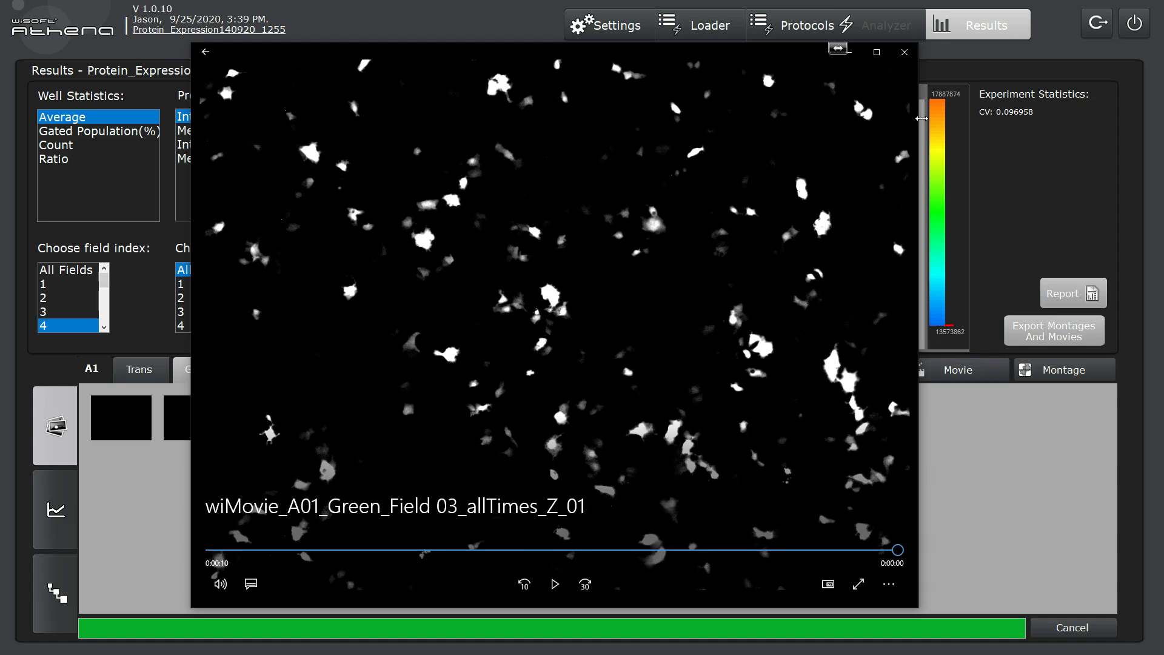
left_click(906, 54)
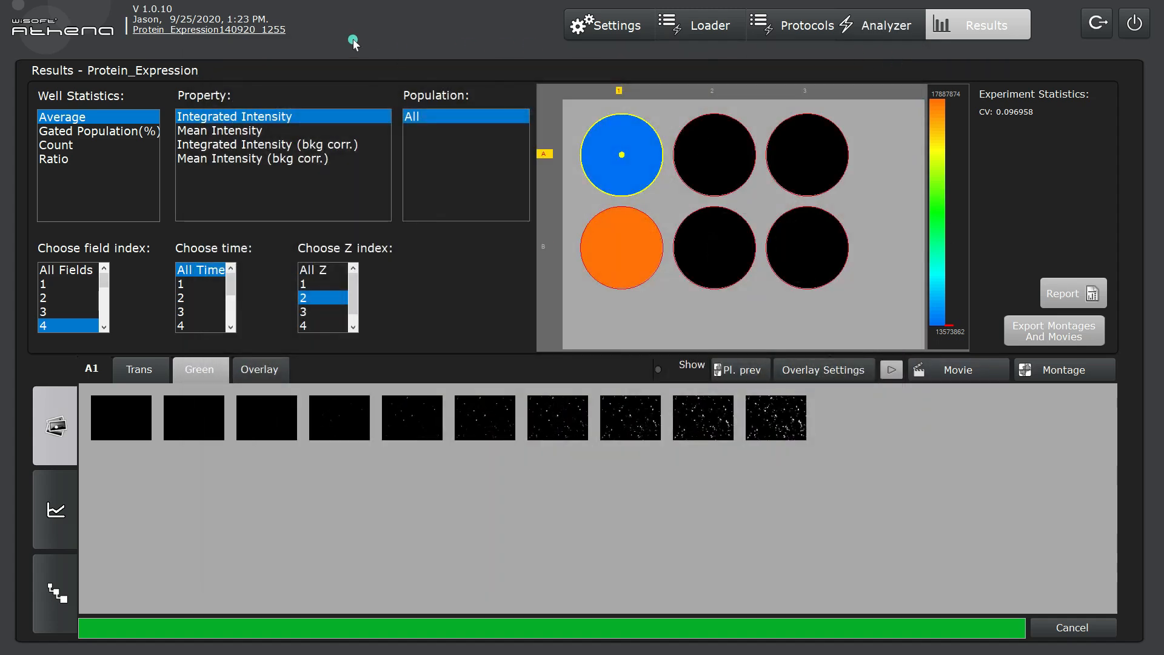
Step: Open the experiment's results folder, locate the exported Green movie in the Movies folder, and close the file window
left_click(254, 31)
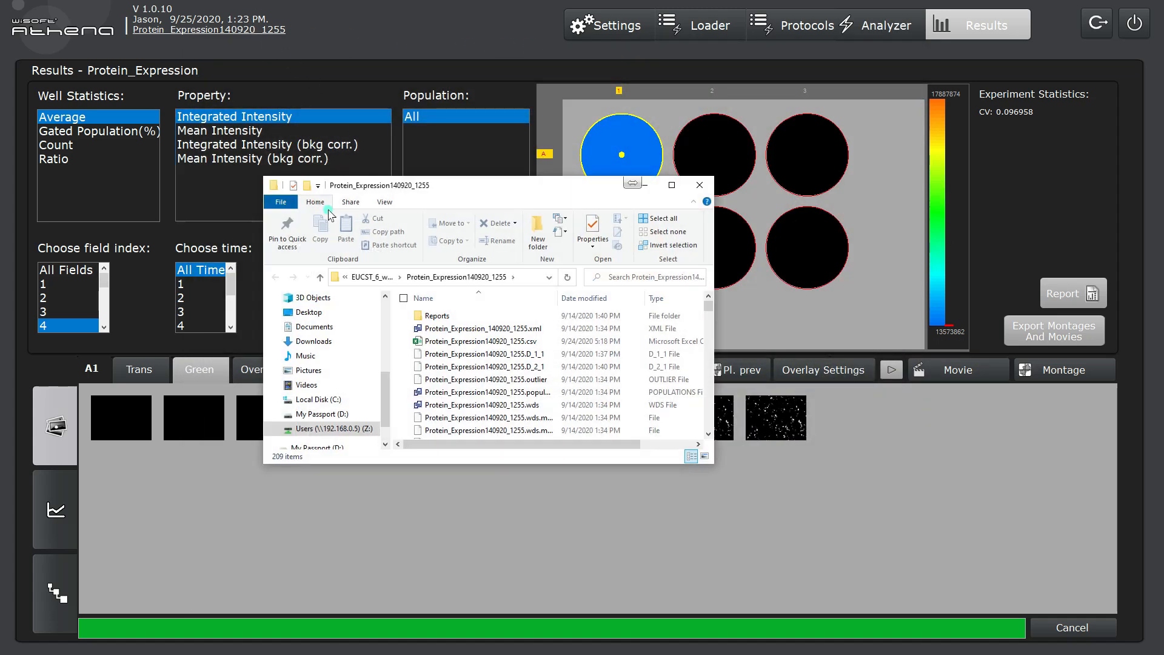
left_click(321, 277)
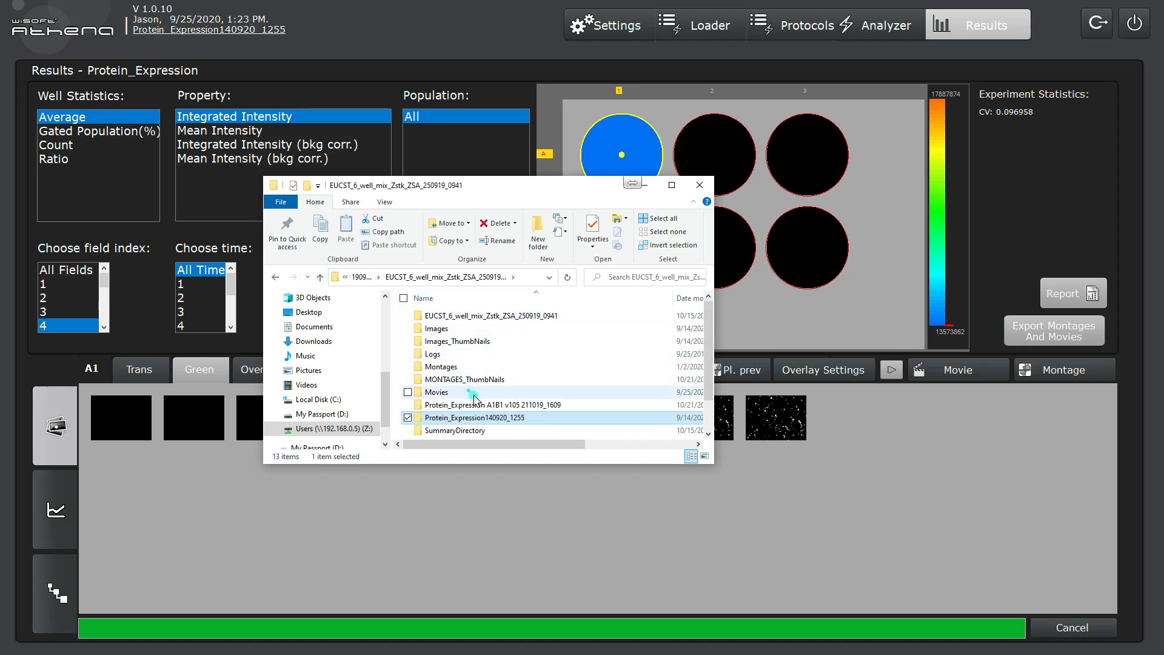
left_click(509, 395)
double_click(509, 393)
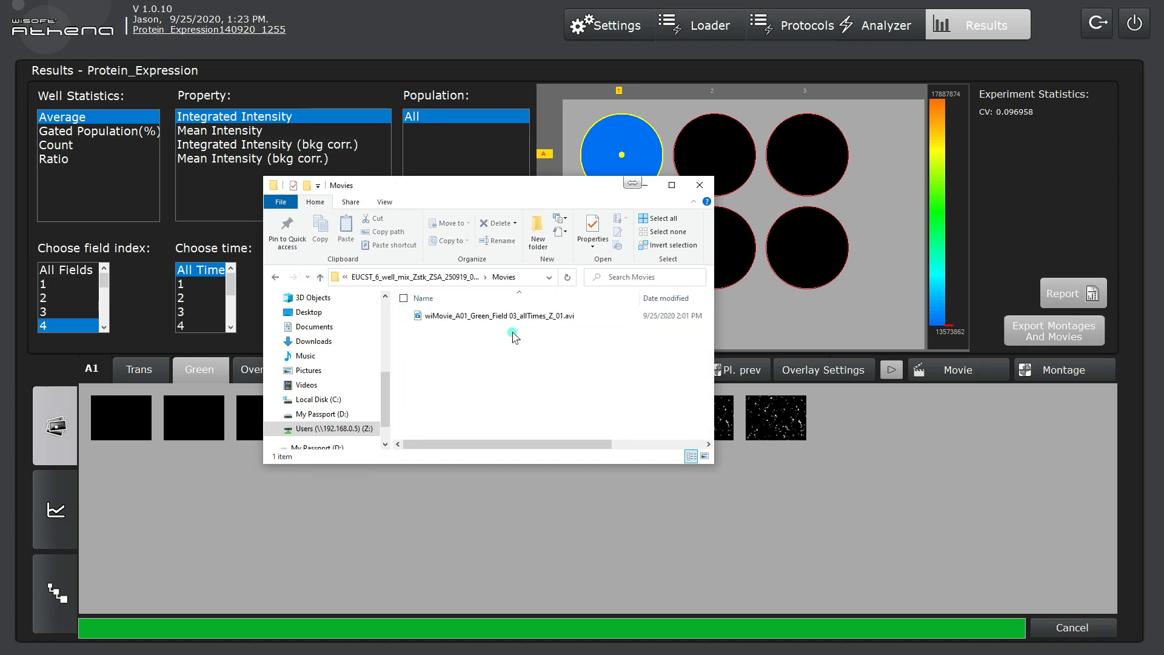
left_click(595, 317)
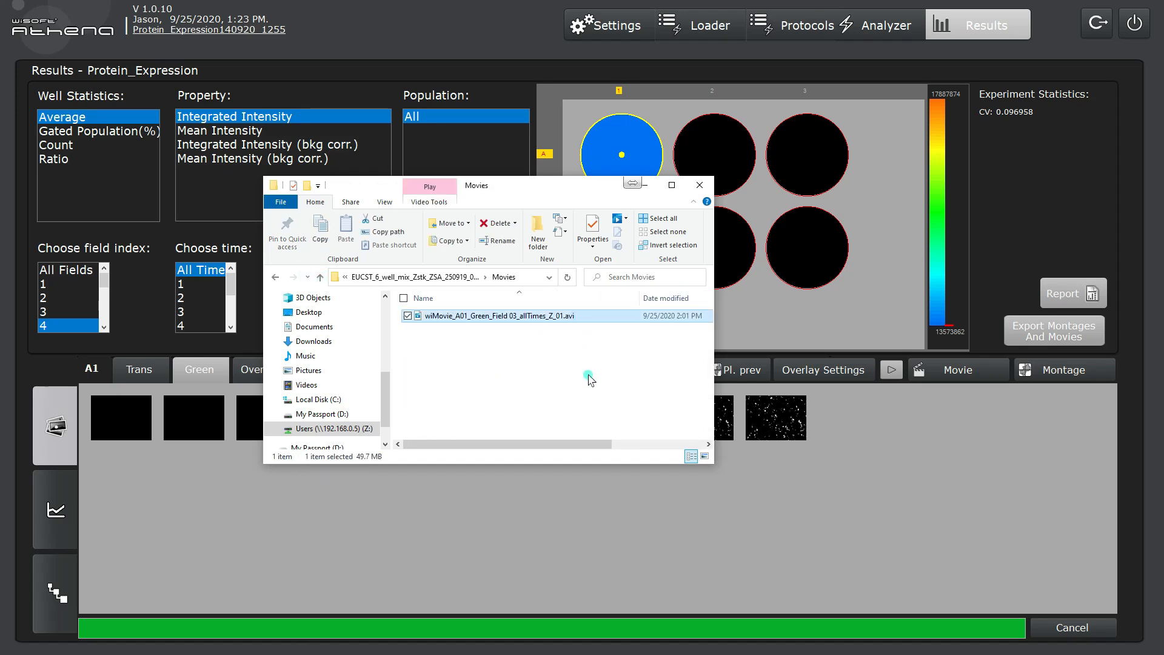
left_click(700, 184)
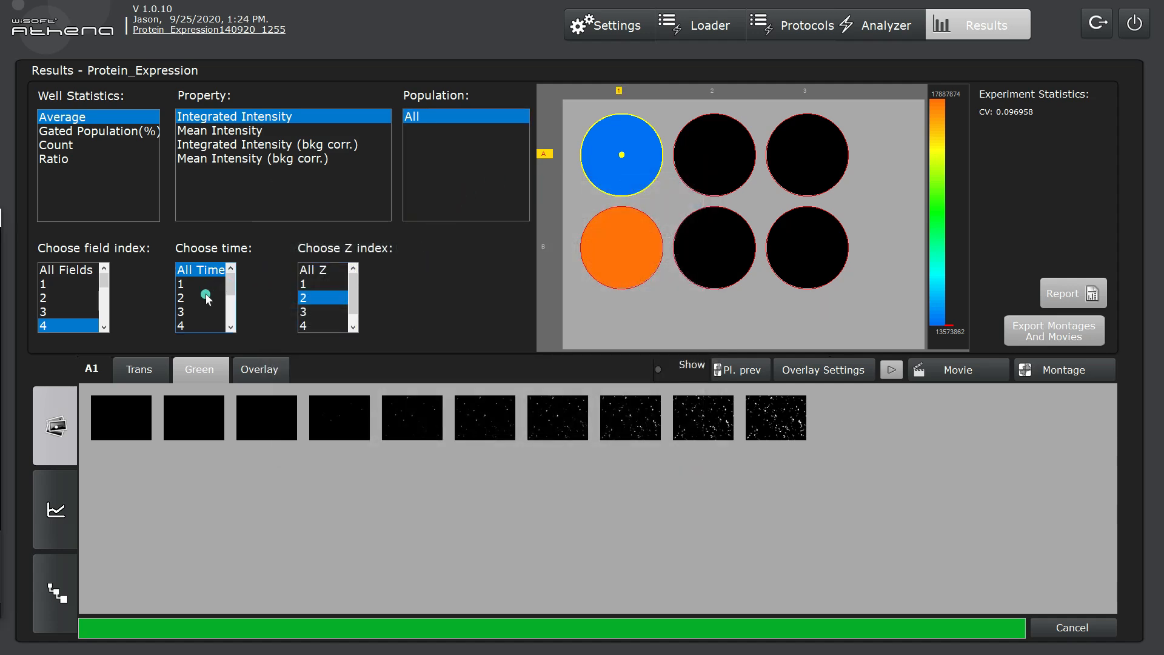
Step: Show the A1 field 4 Green images at time point 10 for all Z planes
left_click(228, 320)
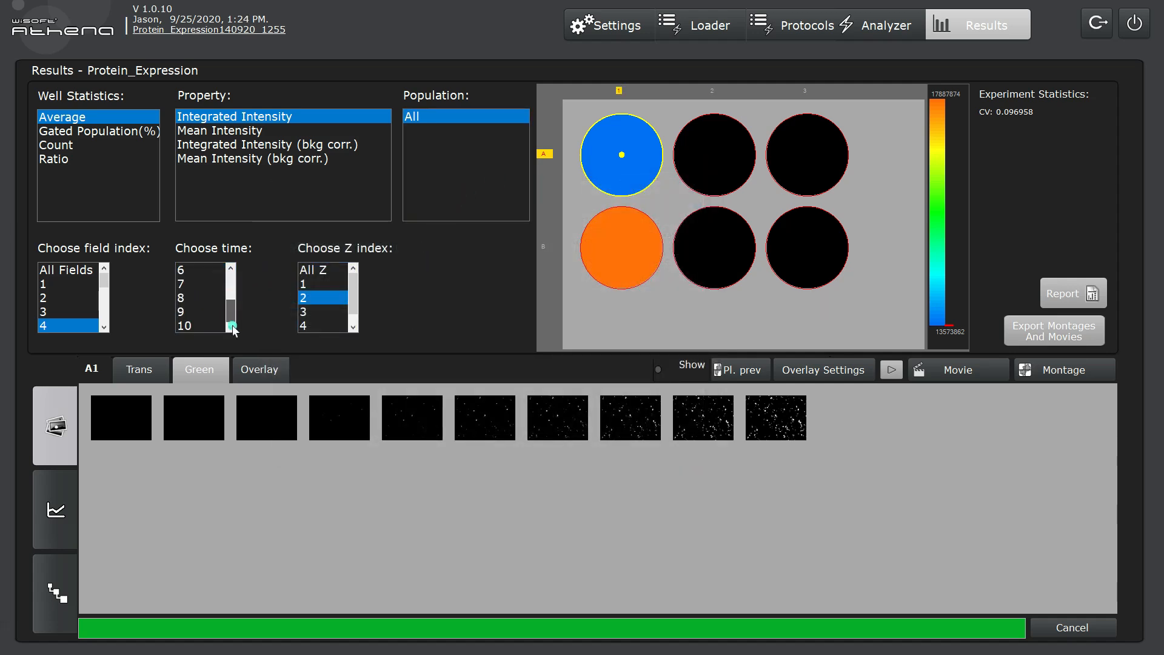
left_click(213, 326)
left_click(323, 269)
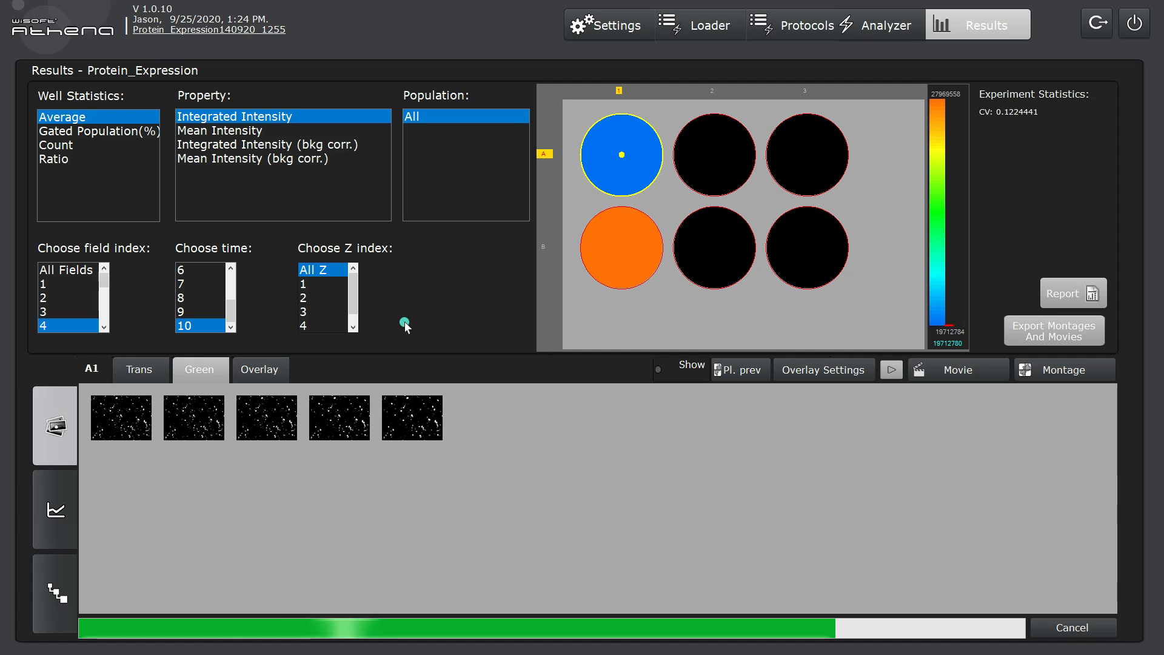
Step: Open the first Z-plane image full size, play the Z stack at 3 FPS, and close the viewer
double_click(135, 410)
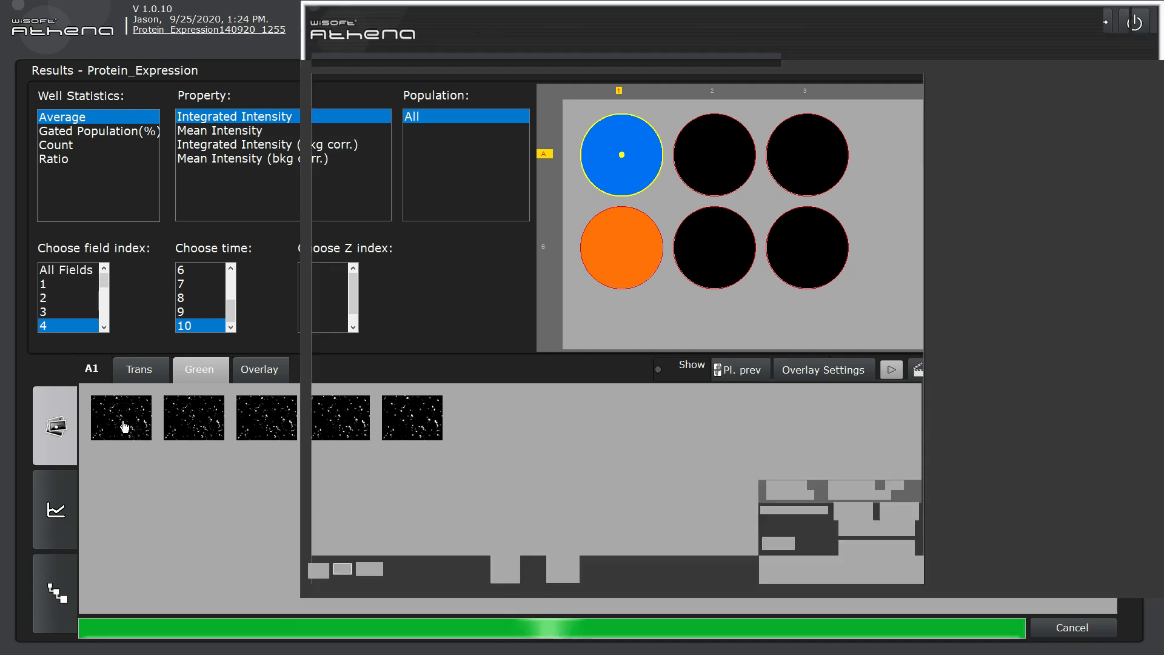
left_click_drag(343, 569, 334, 569)
type("3")
left_click(321, 570)
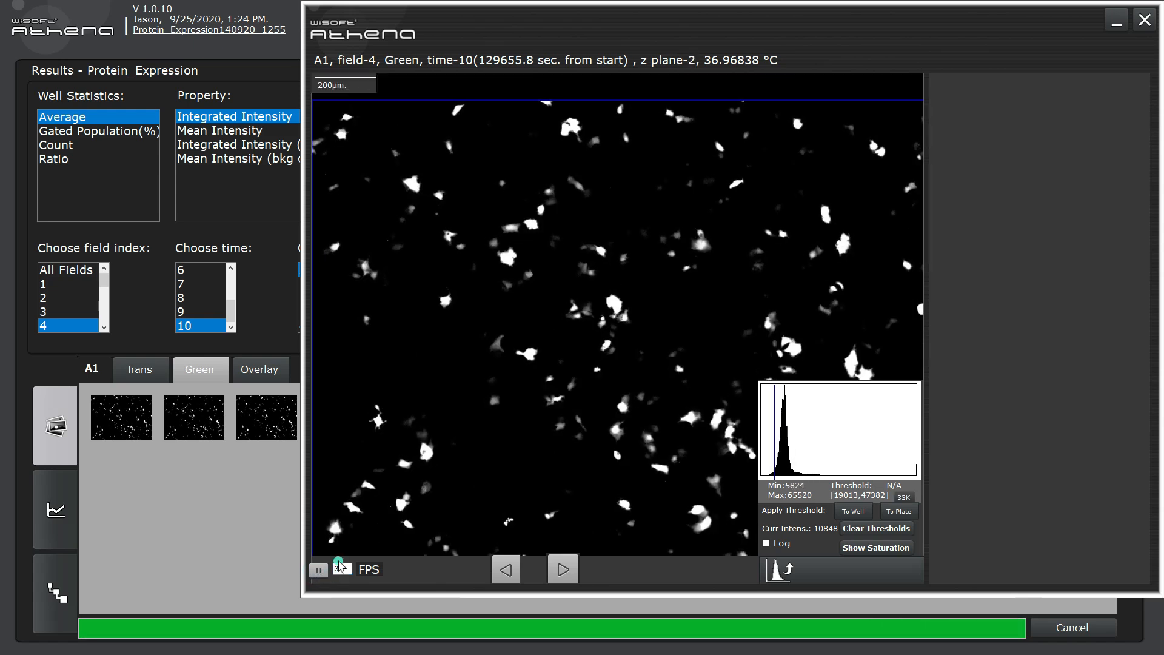
left_click(1145, 19)
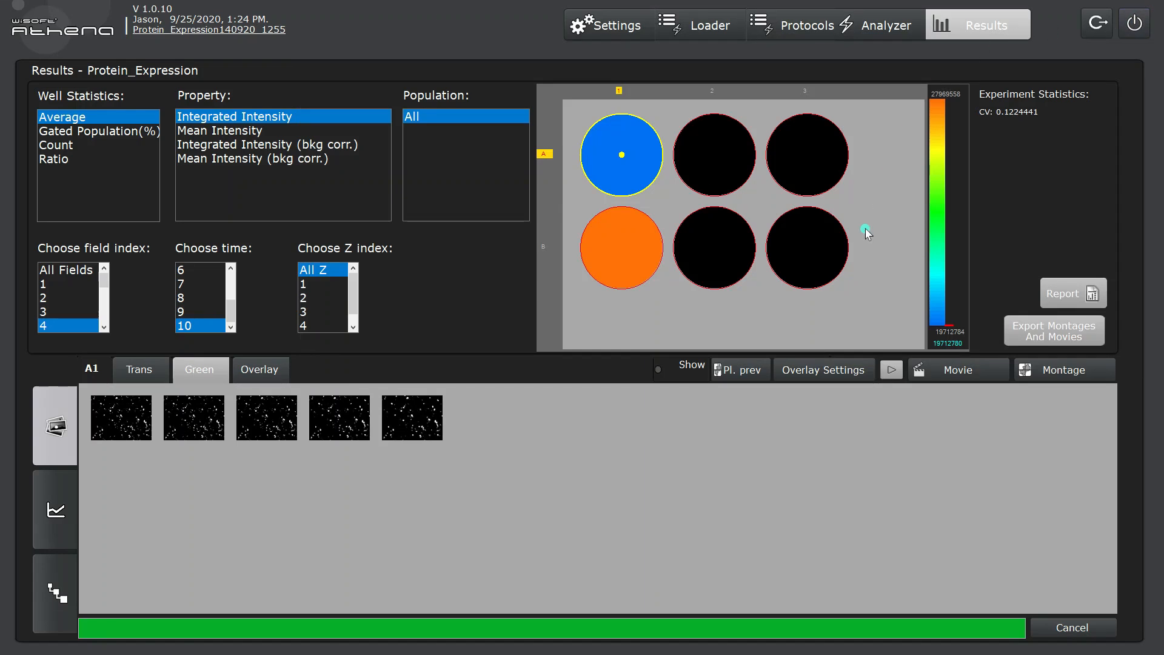
Step: Turn on the segmentation display and create a montage of all A1 Green fields at time 10, Z plane 2
left_click(683, 374)
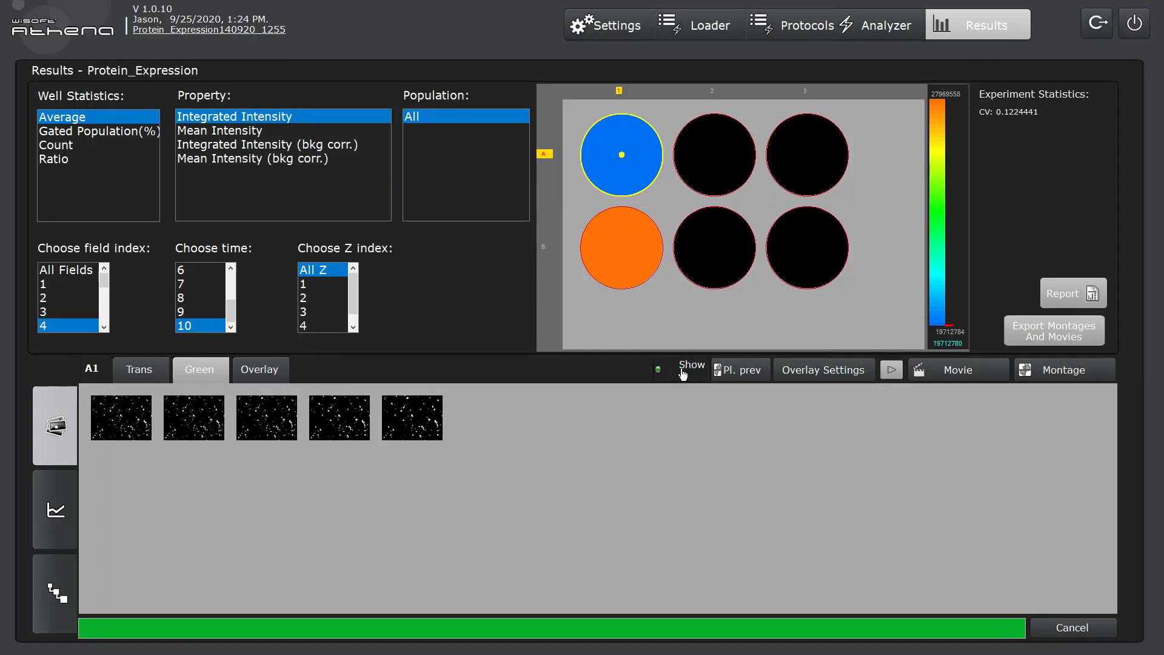
left_click(320, 302)
left_click(74, 270)
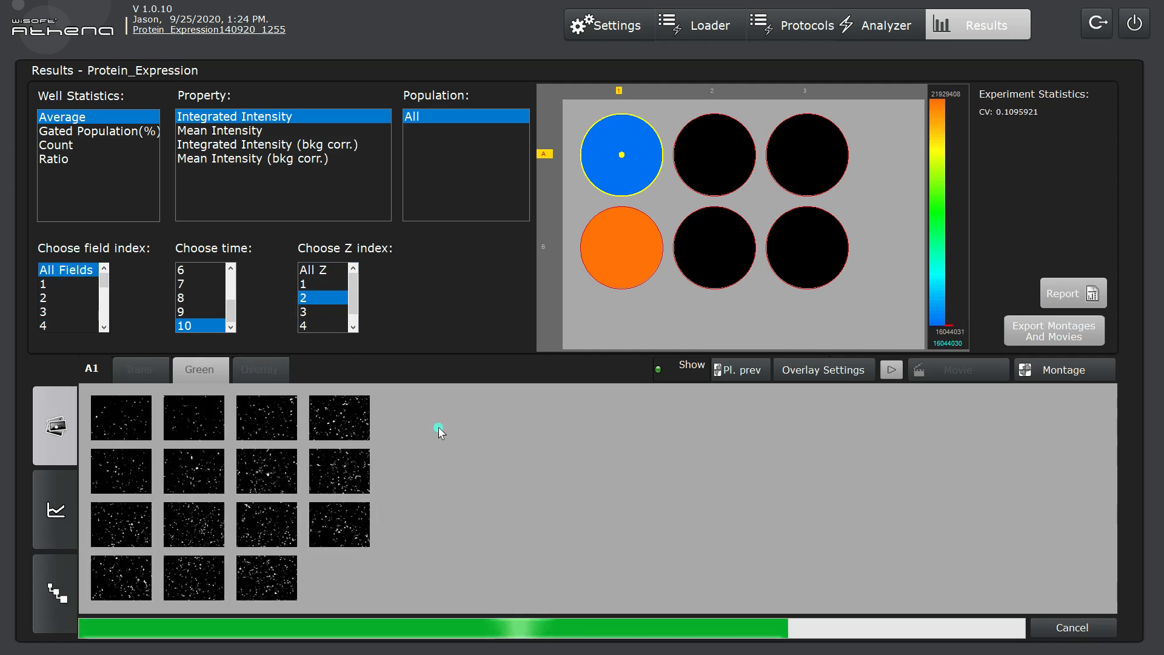
left_click(1098, 369)
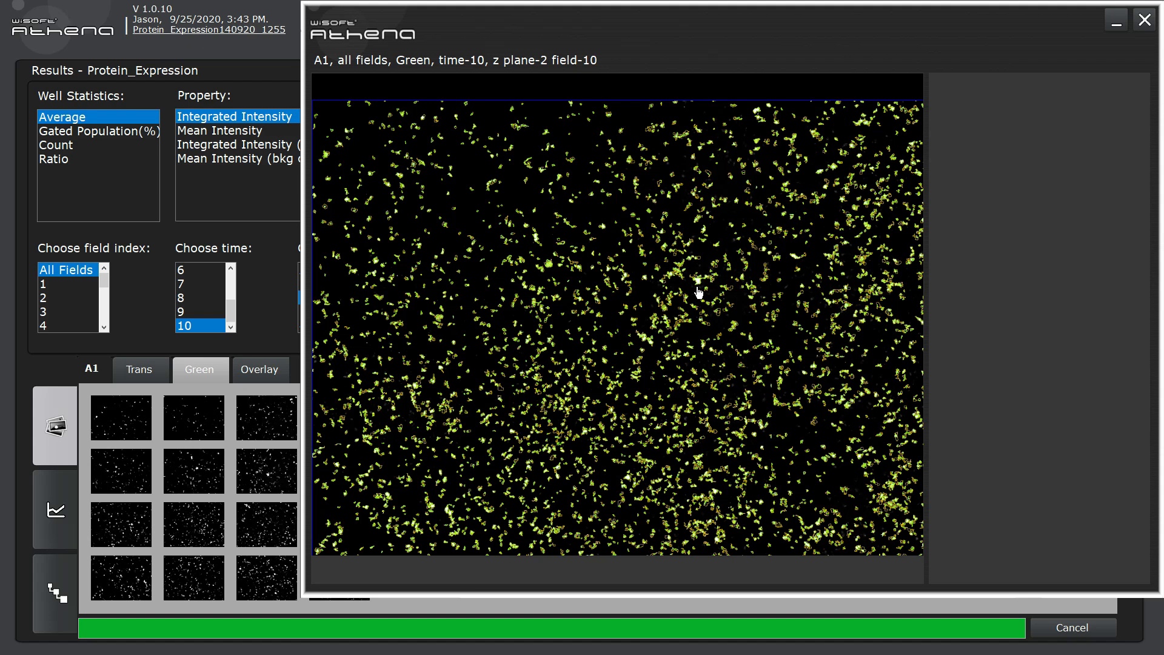
Step: Open the field 10 Green image full size, inspect a segmented cell's measurements, and close both the image and montage windows
left_click_drag(105, 280, 110, 307)
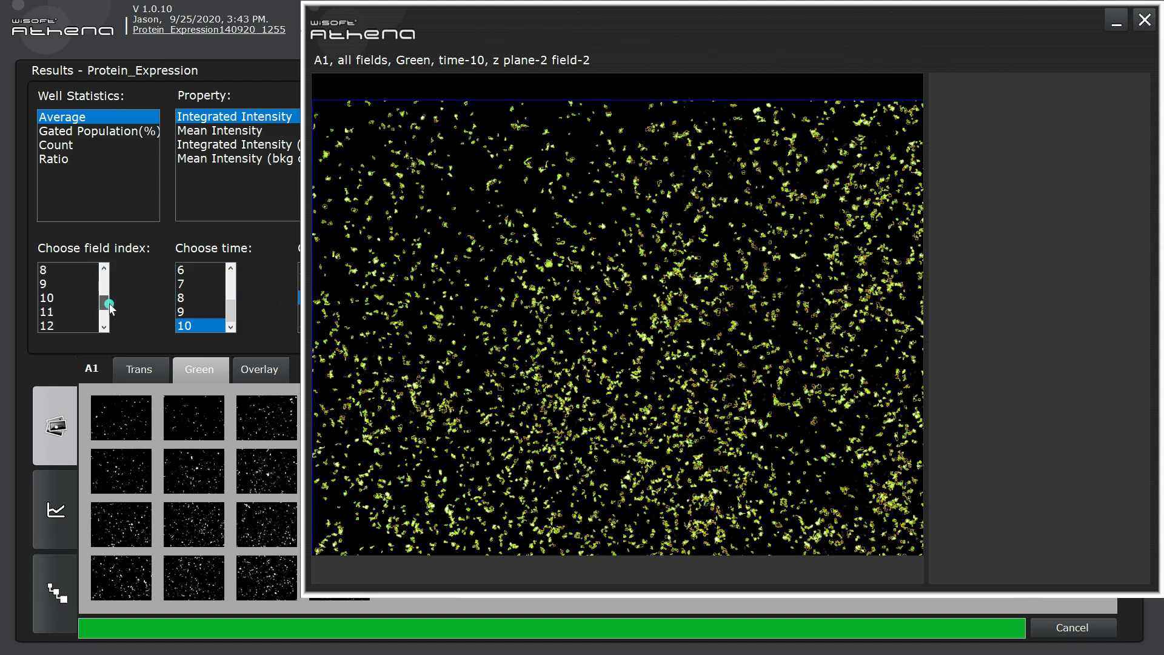
left_click(73, 299)
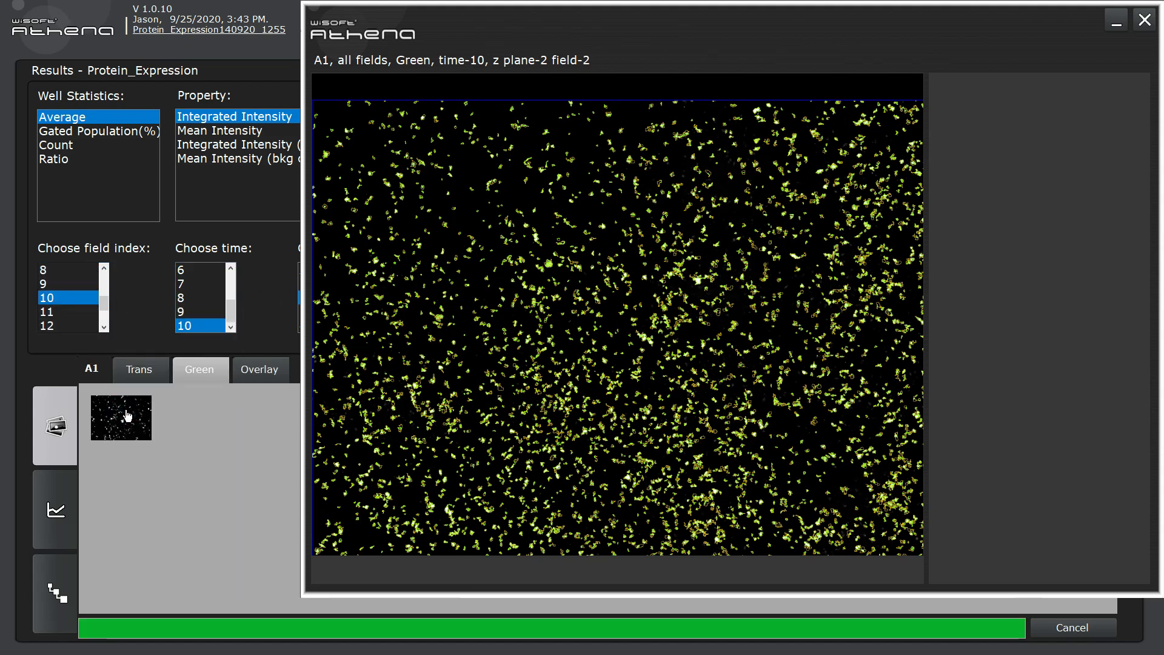
double_click(128, 416)
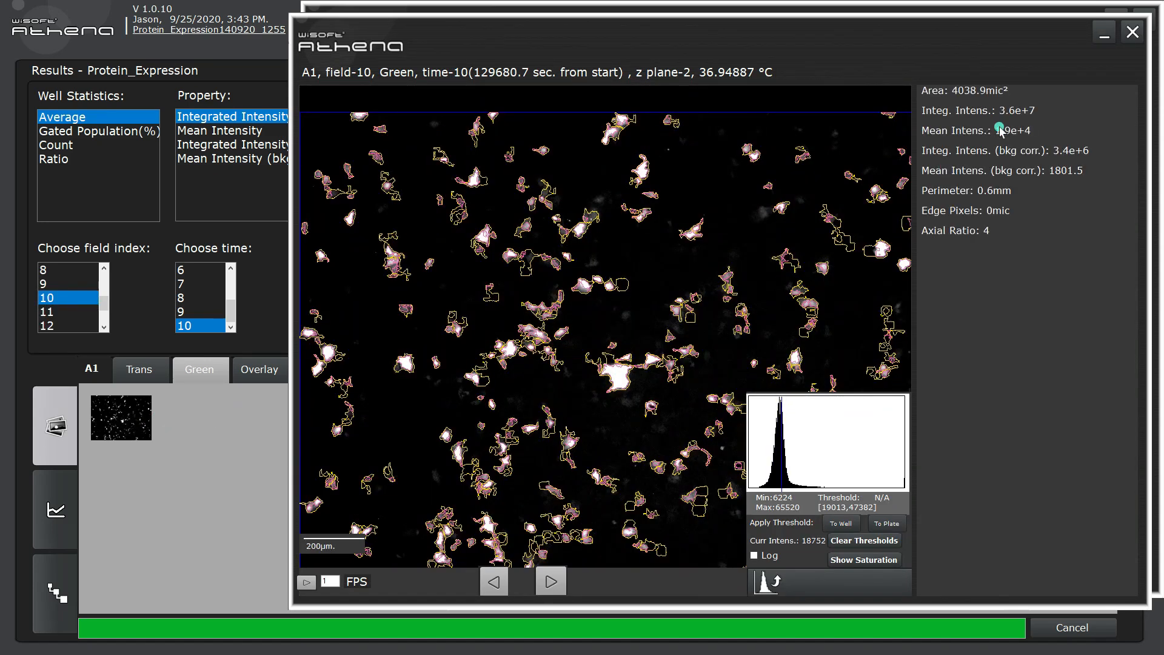
left_click(1131, 33)
left_click(1137, 26)
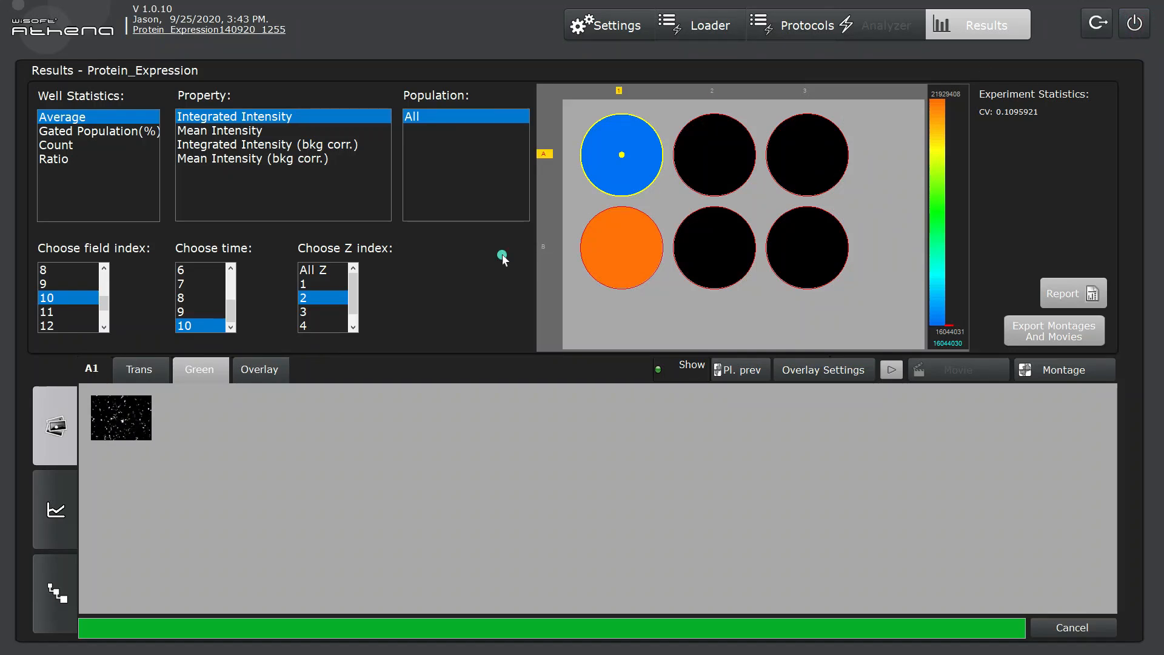